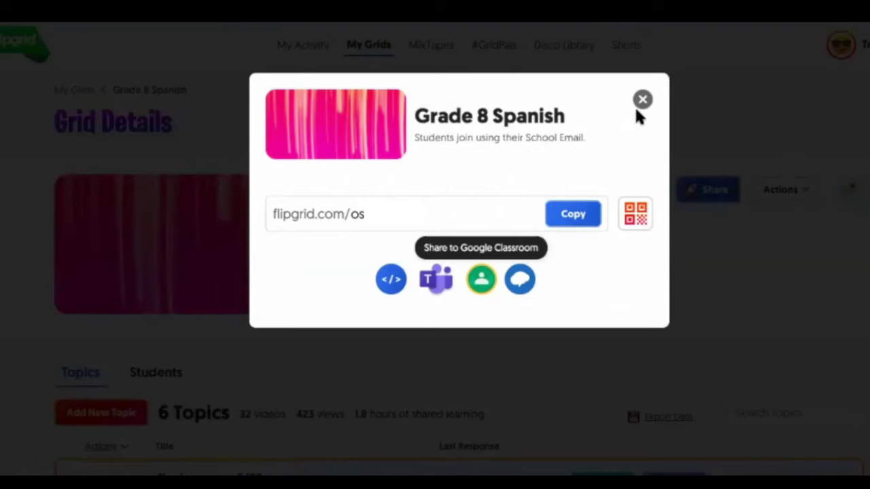
- Close the grid's sharing window and open the Grade 8 Spanish grid's topic list
left_click(642, 101)
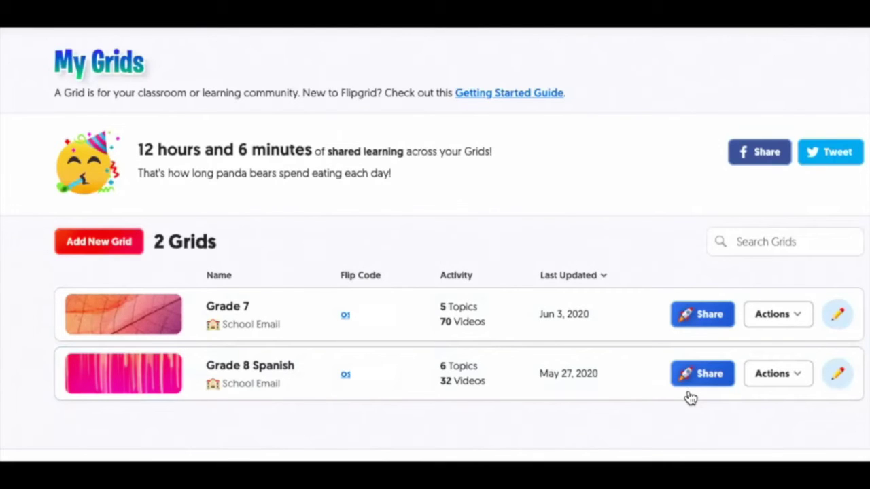
left_click(691, 398)
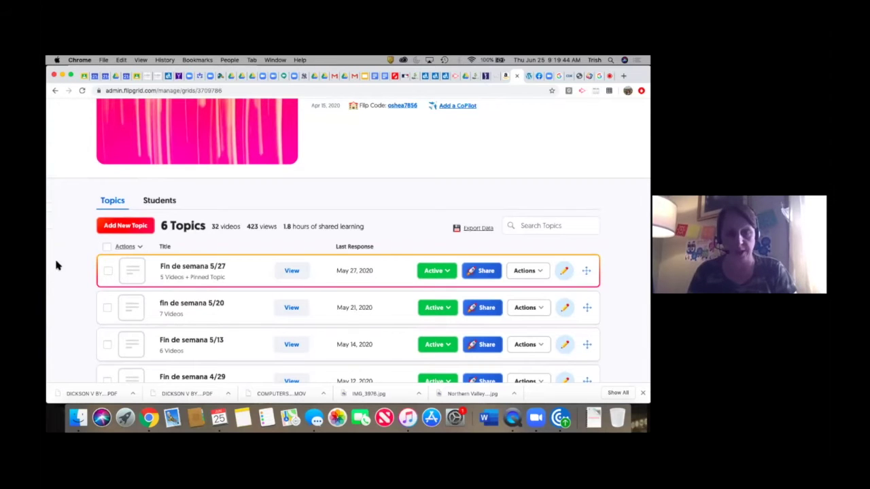
- Add a new topic titled 'Fin de semana 6/25' with prompt 'Record your fin de semana report here'
left_click(114, 227)
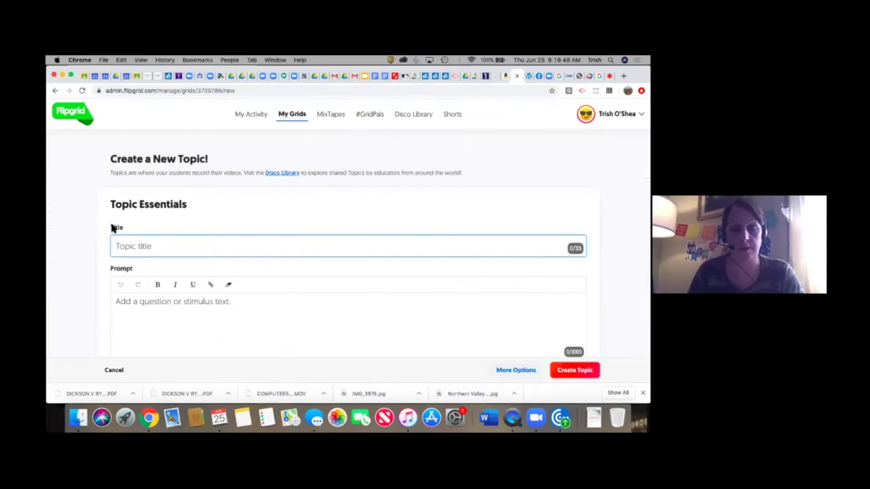
type("Fin de semana")
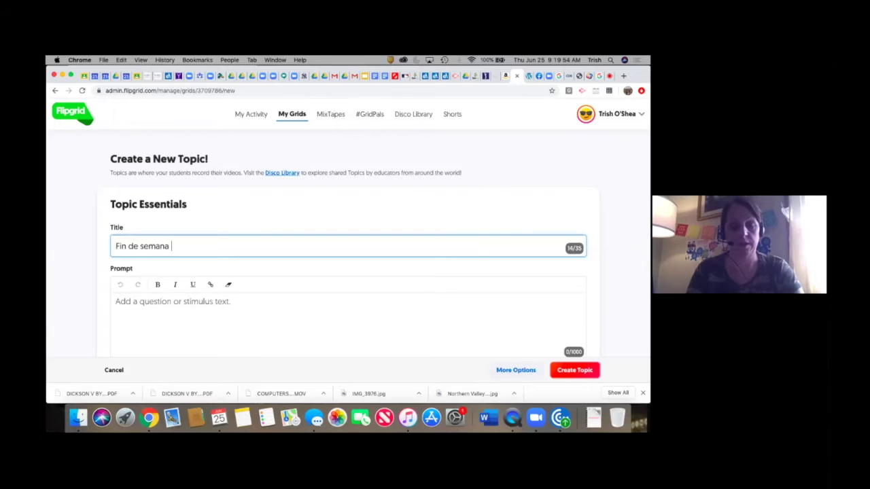
type(" 6/25")
left_click(143, 316)
type("Record")
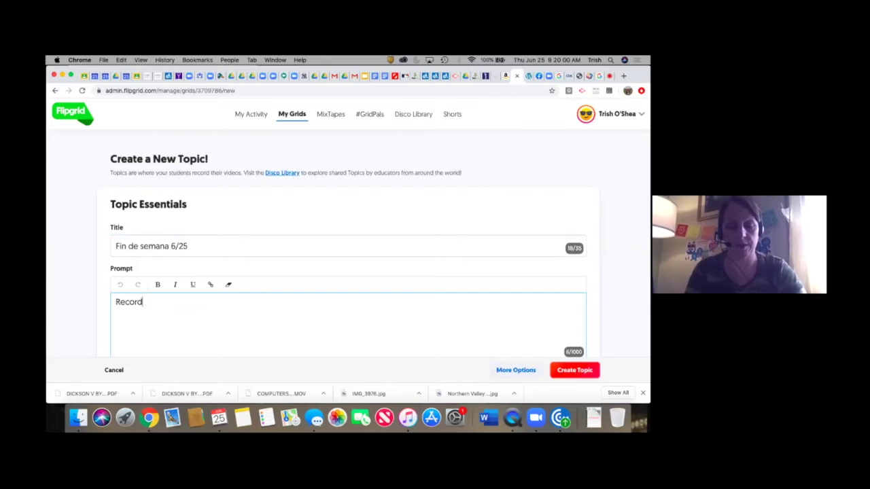
type(" your fin de semana report here")
left_click(80, 321)
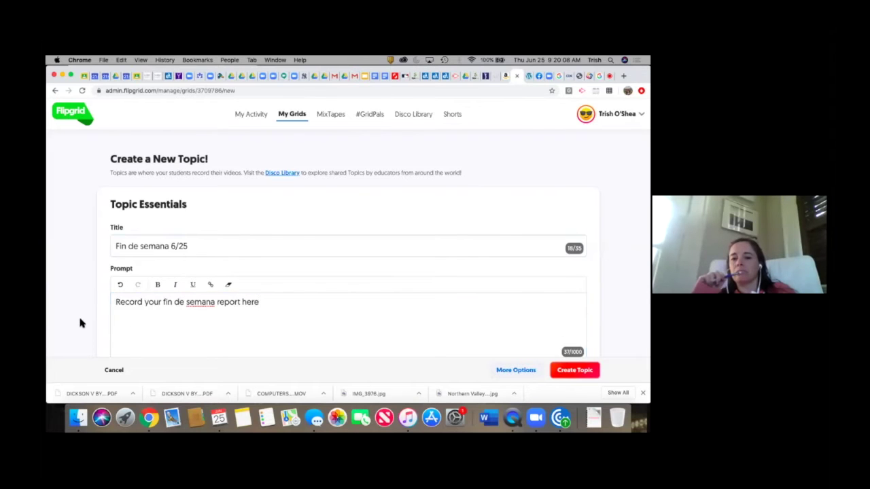
scroll(80, 323, "down", 4)
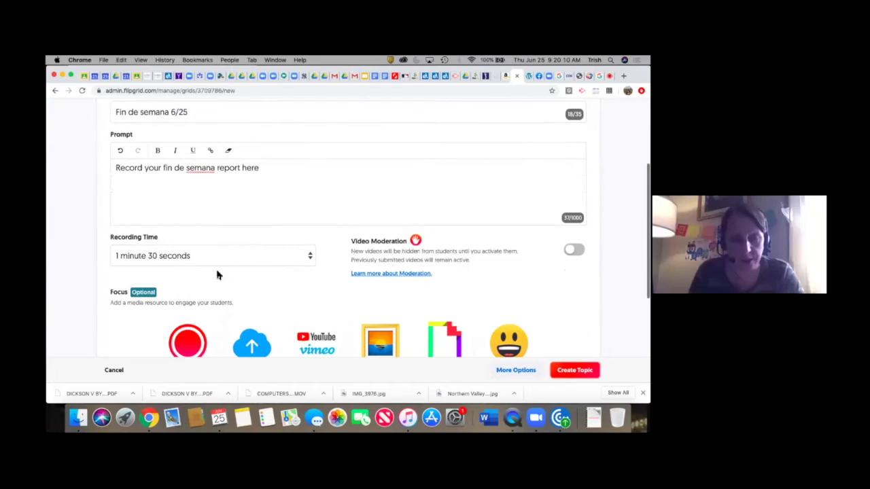
- Keep the topic's recording time limit at 1 minute 30 seconds
left_click(309, 257)
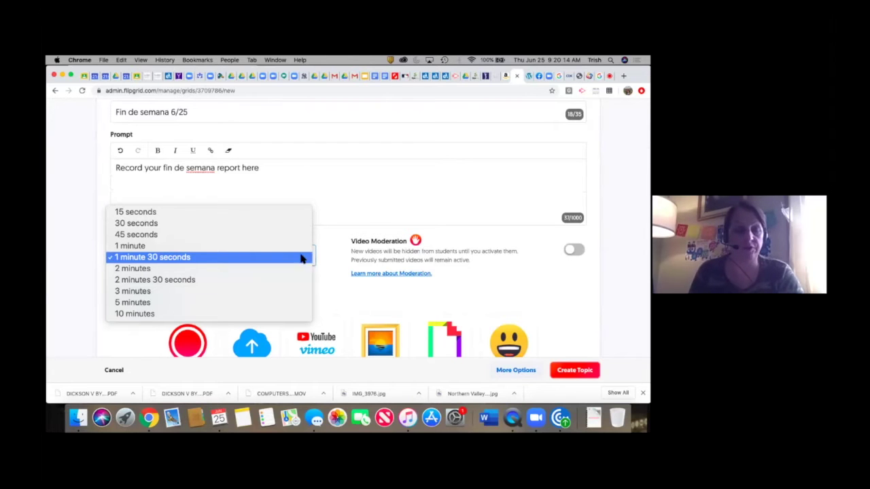
left_click(60, 276)
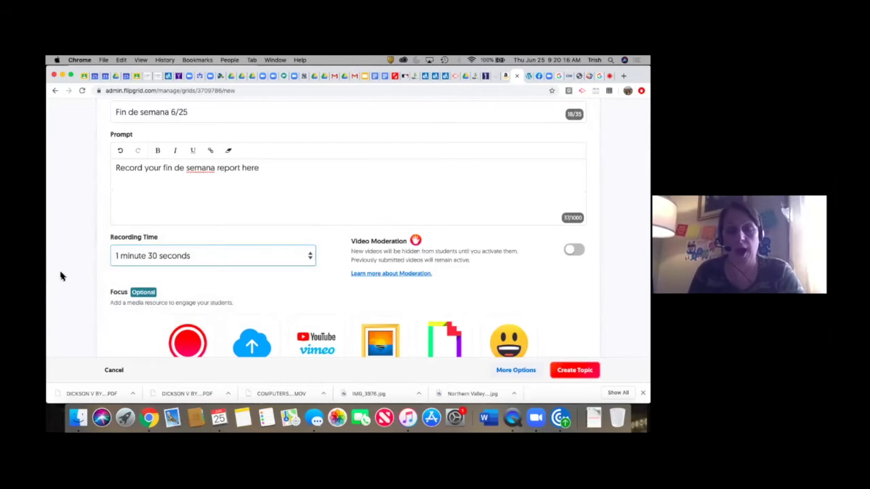
key("space")
key("Down")
key("Down")
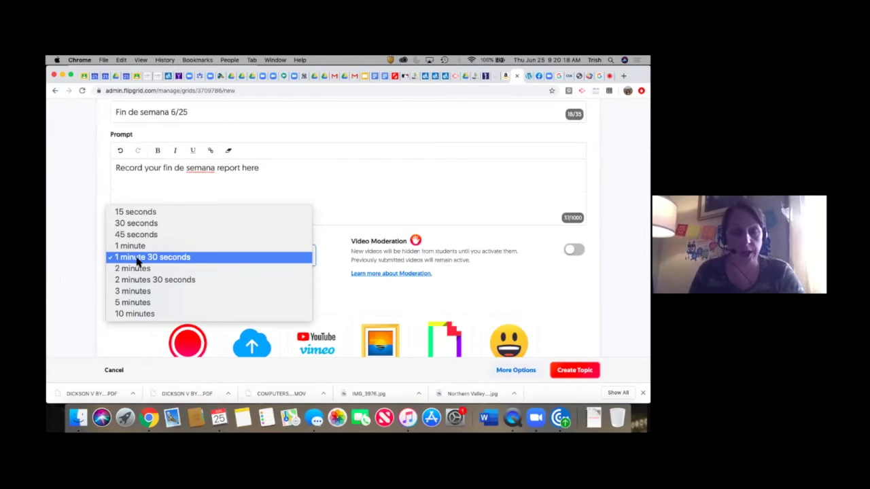
left_click(67, 250)
- Open the Learn more help article on video moderation
scroll(68, 256, "down", 1)
scroll(68, 255, "down", 3)
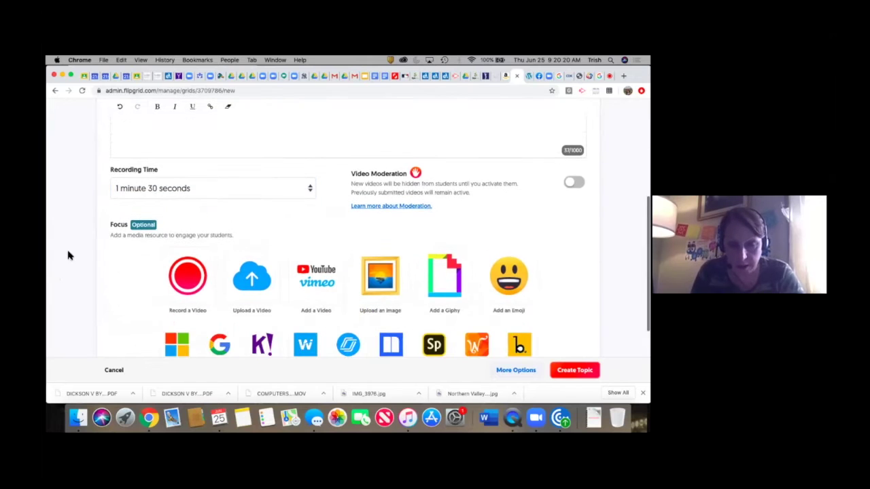
scroll(68, 256, "up", 4)
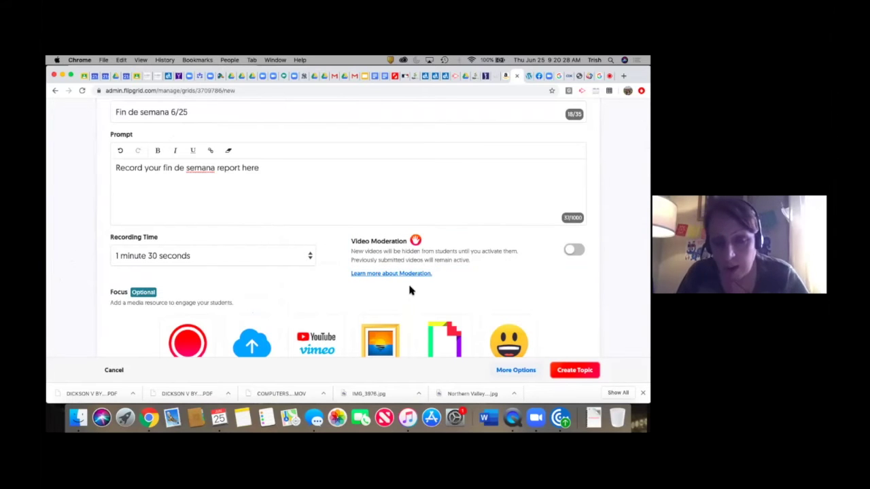
left_click(385, 274)
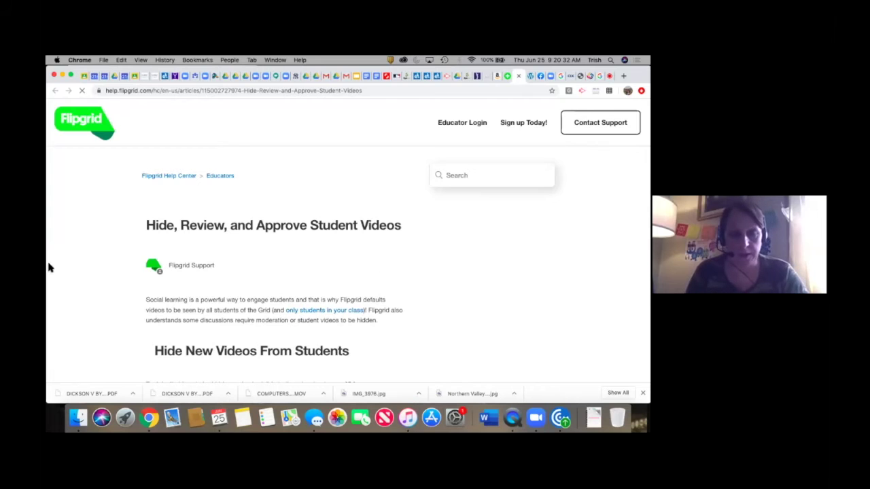
- Read through the 'Hide, Review, and Approve Student Videos' help article
scroll(66, 267, "down", 3)
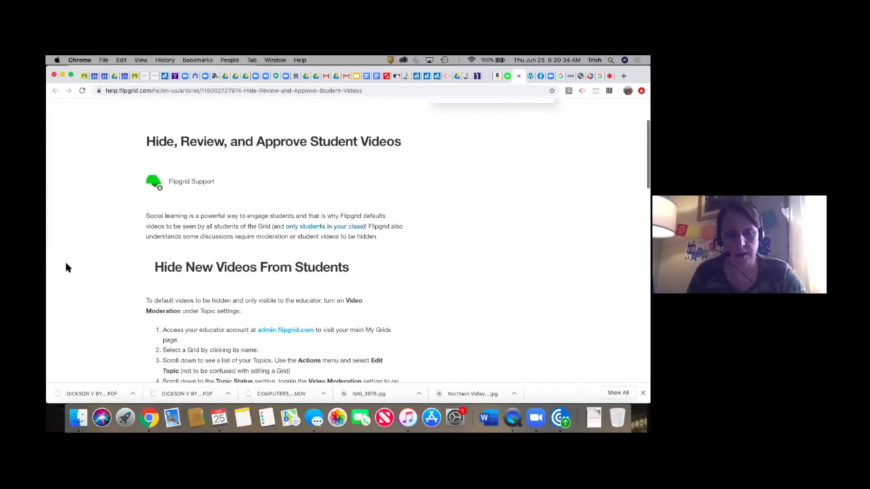
scroll(66, 266, "up", 1)
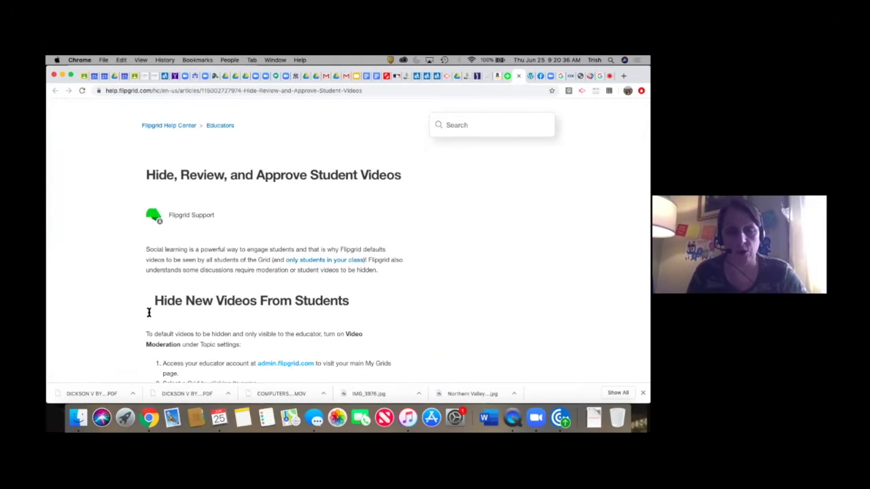
scroll(101, 279, "down", 1)
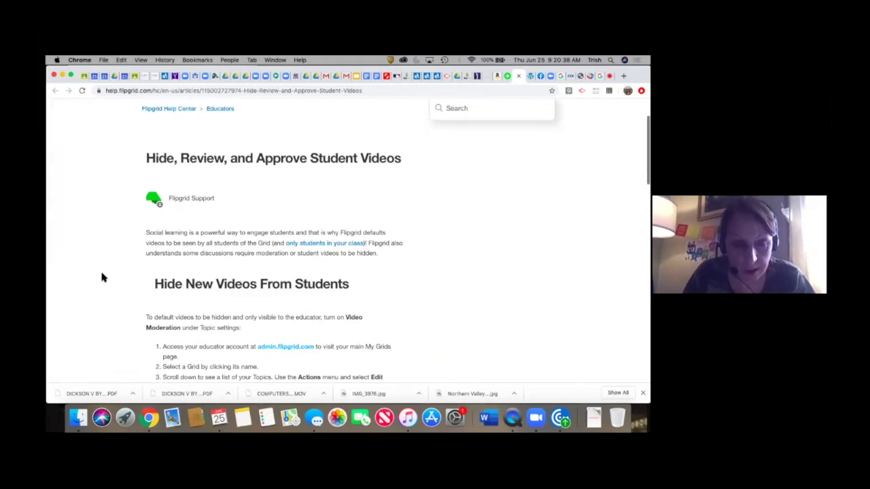
scroll(103, 277, "down", 2)
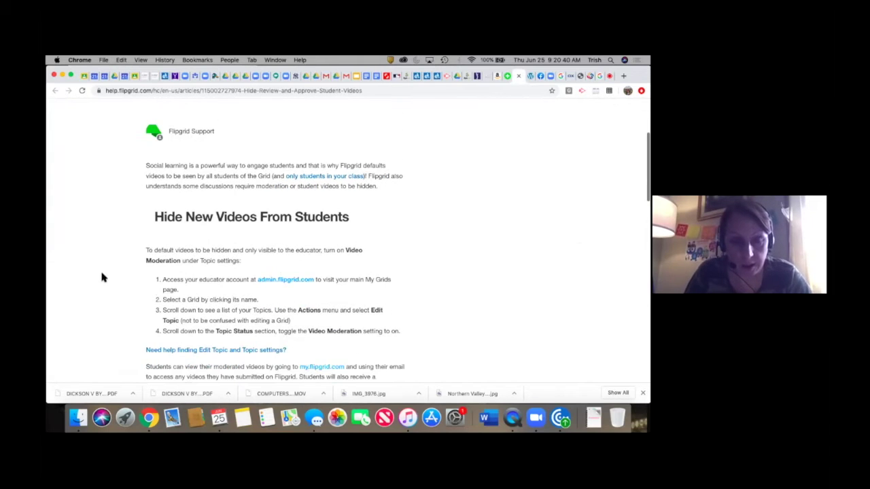
scroll(102, 278, "down", 1)
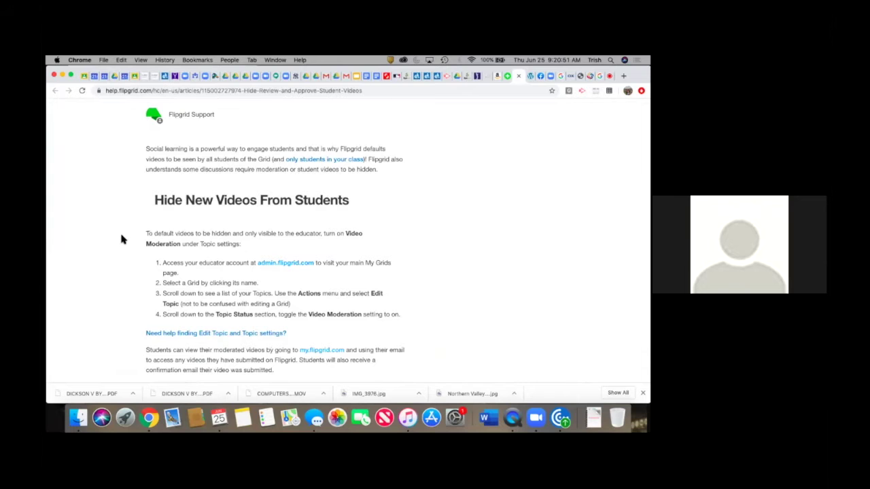
scroll(121, 238, "down", 2)
scroll(121, 239, "down", 2)
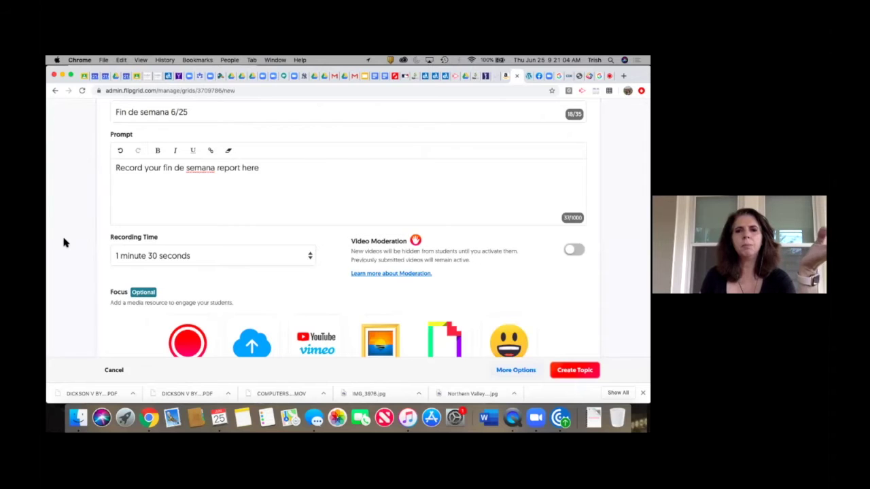
- Review the topic form and submit it to create the 'Fin de semana 6/25' topic
scroll(65, 242, "down", 1)
scroll(65, 243, "down", 5)
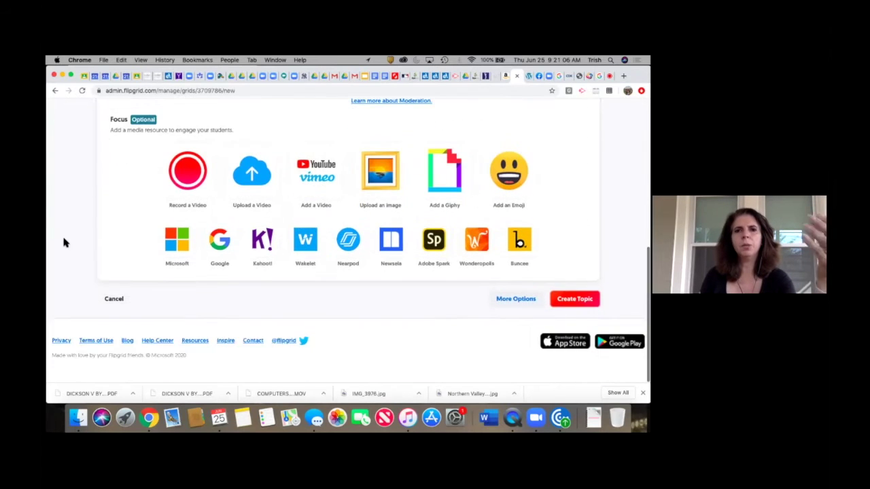
scroll(64, 243, "up", 5)
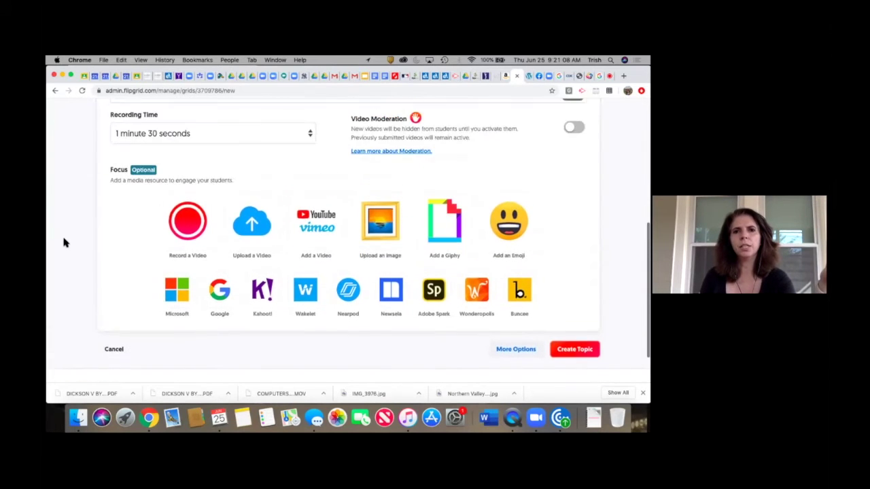
scroll(64, 243, "up", 6)
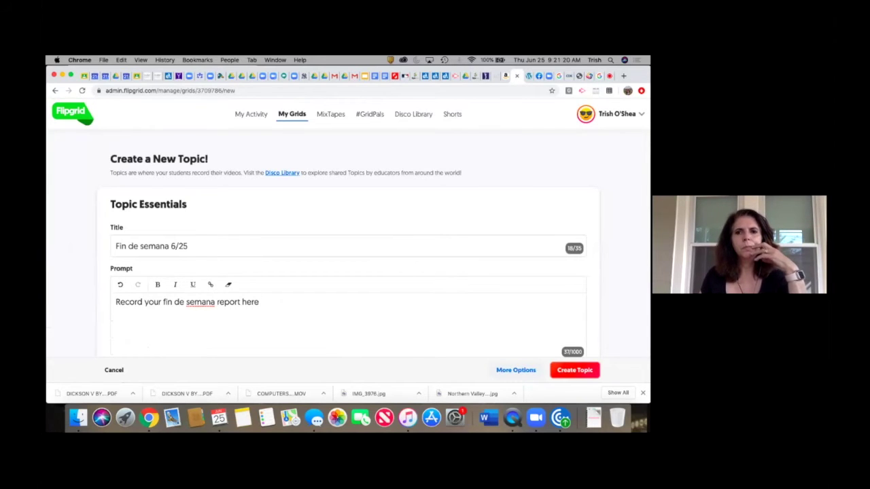
scroll(347, 237, "down", 1)
scroll(347, 238, "down", 2)
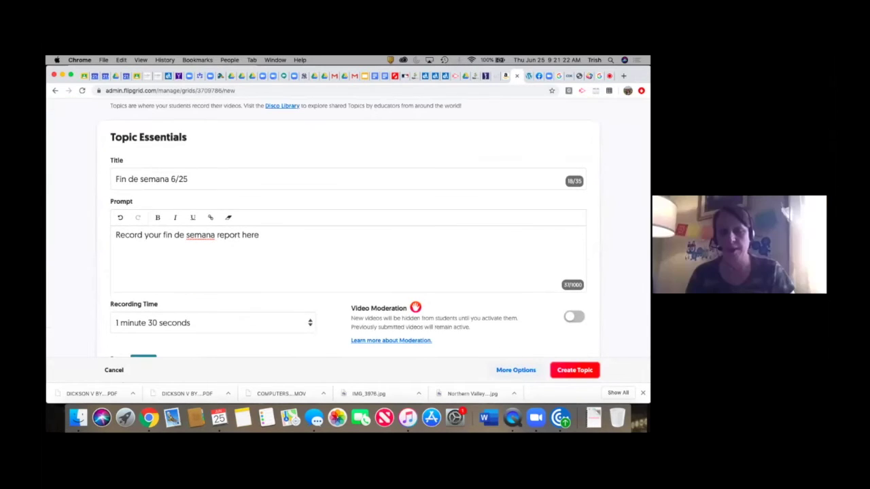
key("Return")
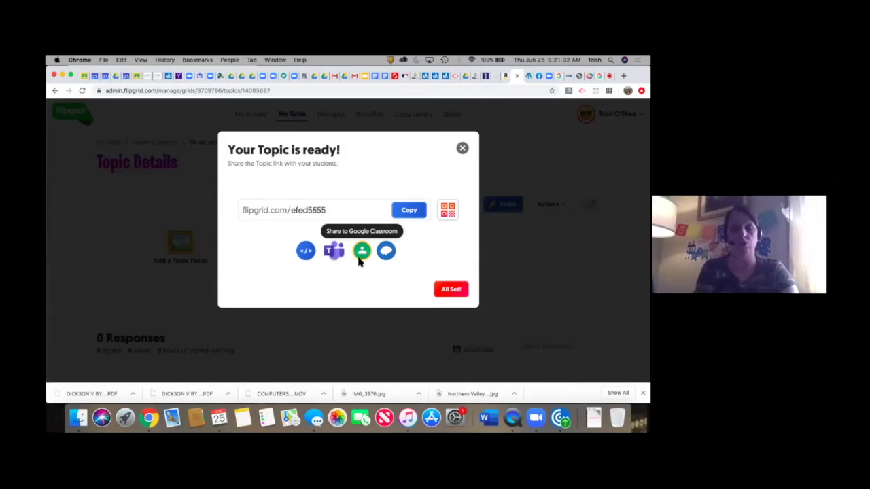
- Dismiss the 'Your Topic is ready!' window and view the Fin de semana 6/25 Topic Details
left_click(462, 149)
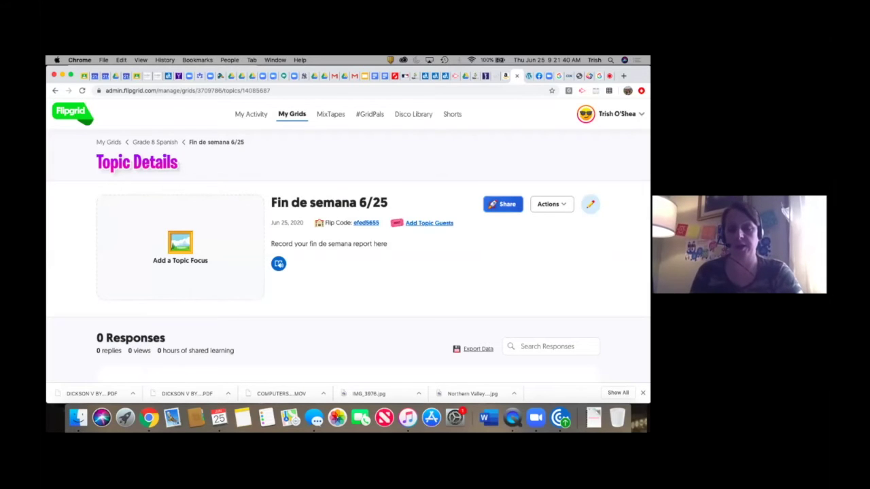
scroll(349, 238, "down", 3)
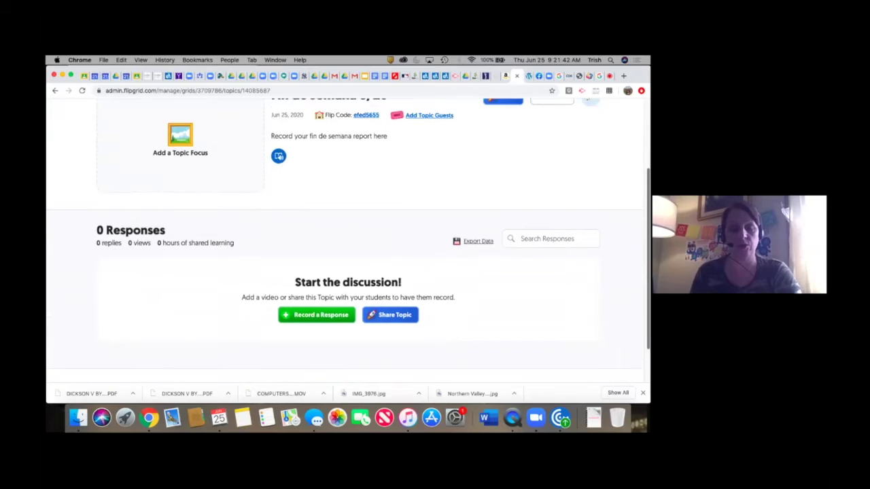
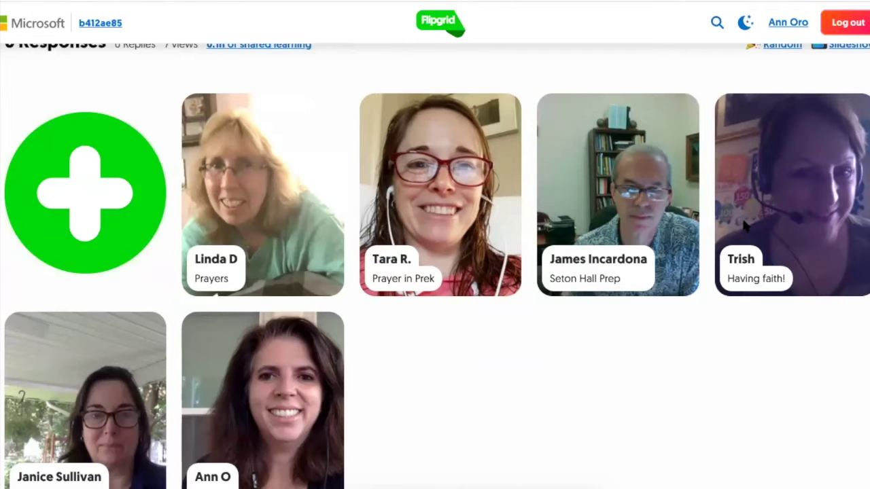
scroll(663, 333, "down", 1)
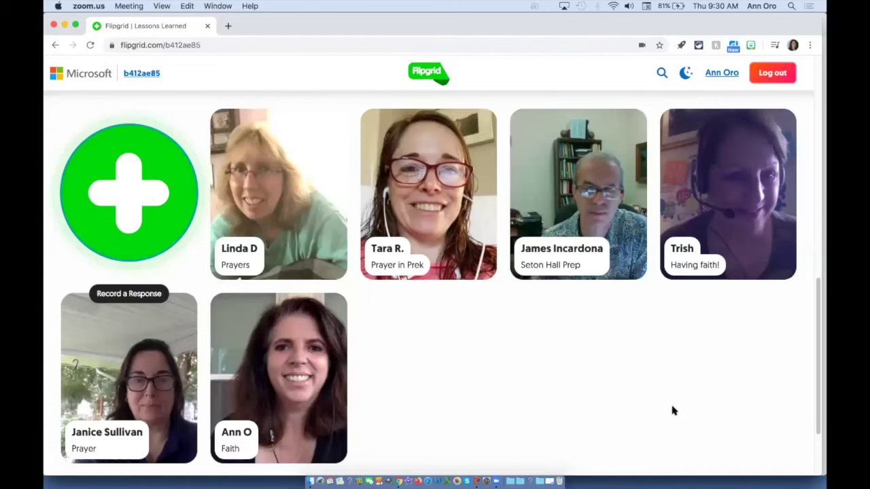
- Switch Chrome to the Workshop 3 Pre-Work window from the Window menu
left_click(232, 6)
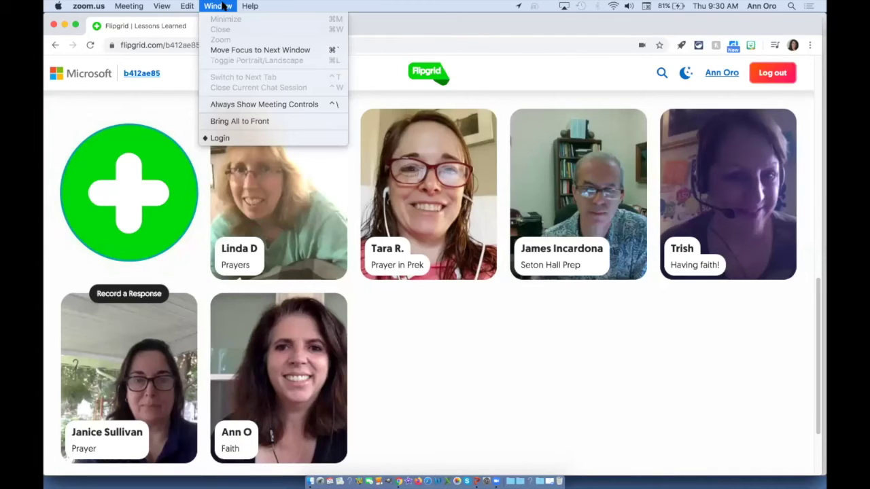
left_click(340, 6)
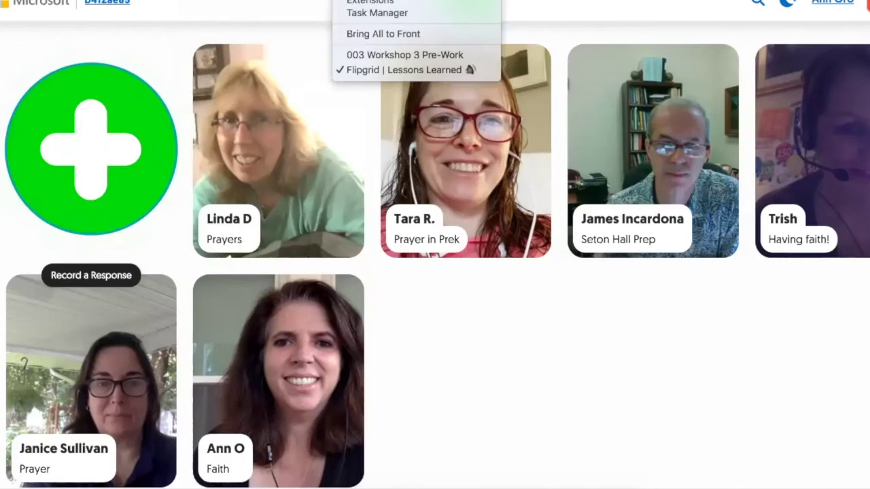
left_click(353, 117)
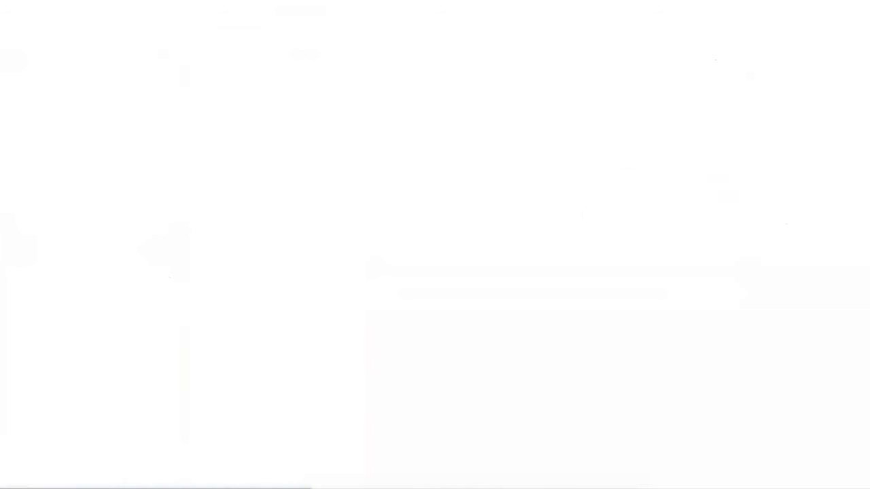
- Enter the grid password and submit it
key("super+Tab")
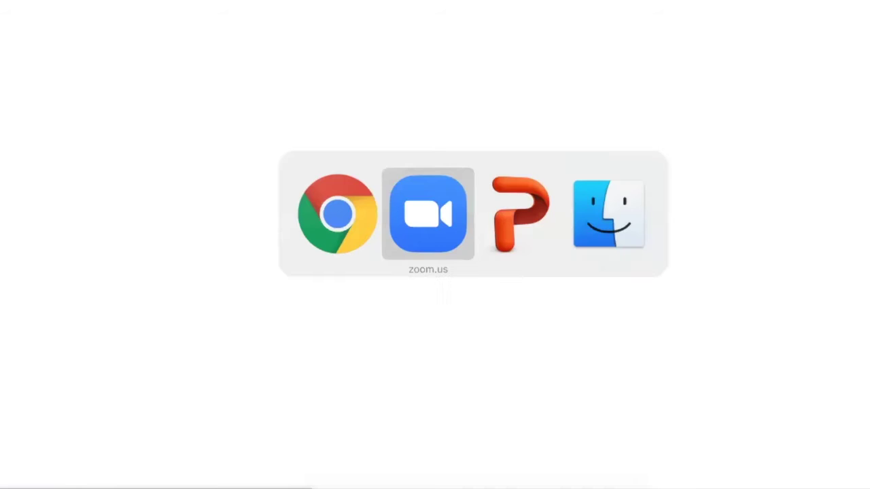
key("Escape")
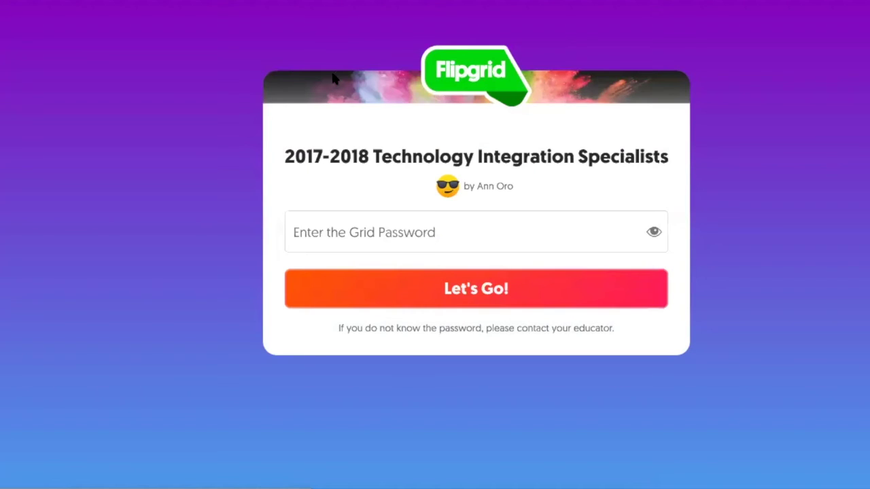
left_click(376, 232)
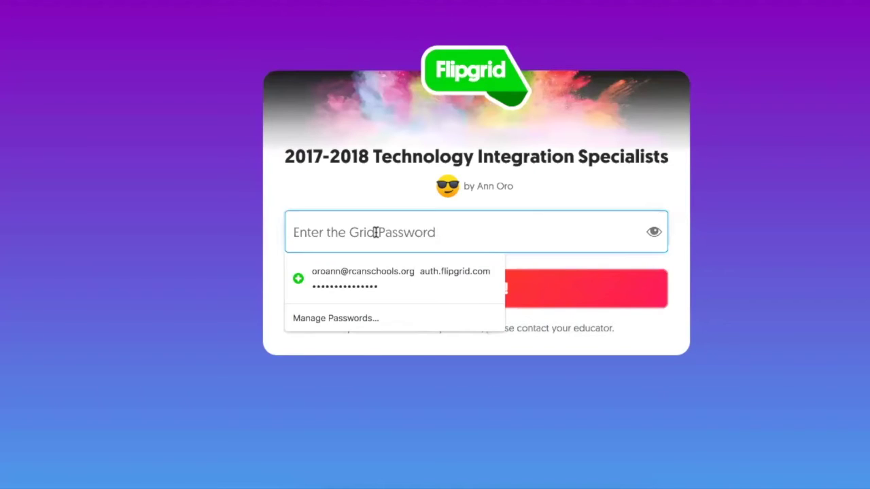
type("•••••••")
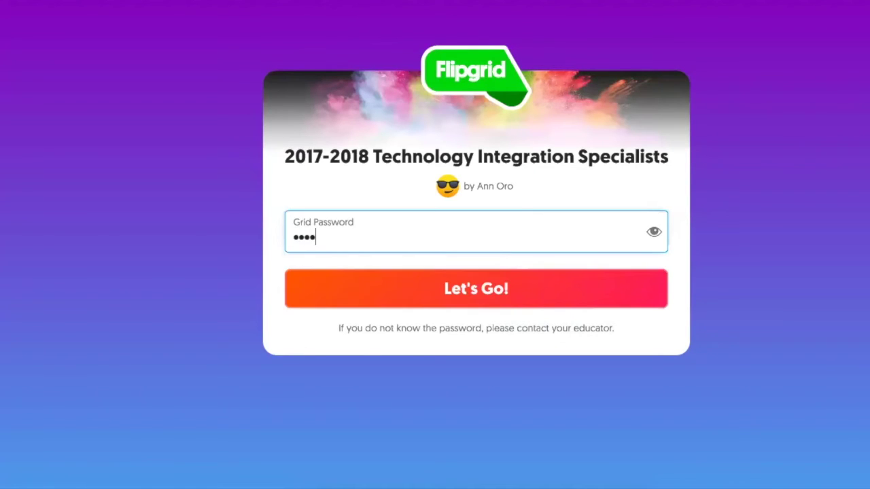
type("•")
left_click(398, 293)
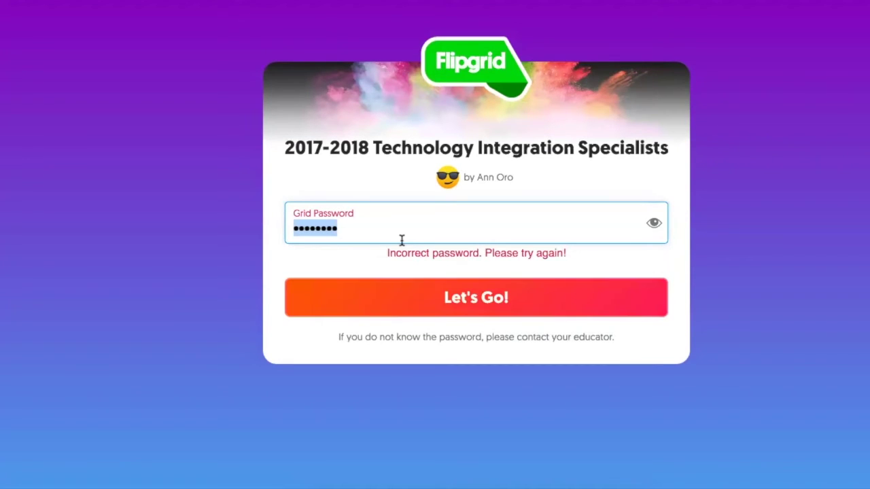
- Reveal the rejected password, correct its last digits, and enter the grid
left_click(402, 239)
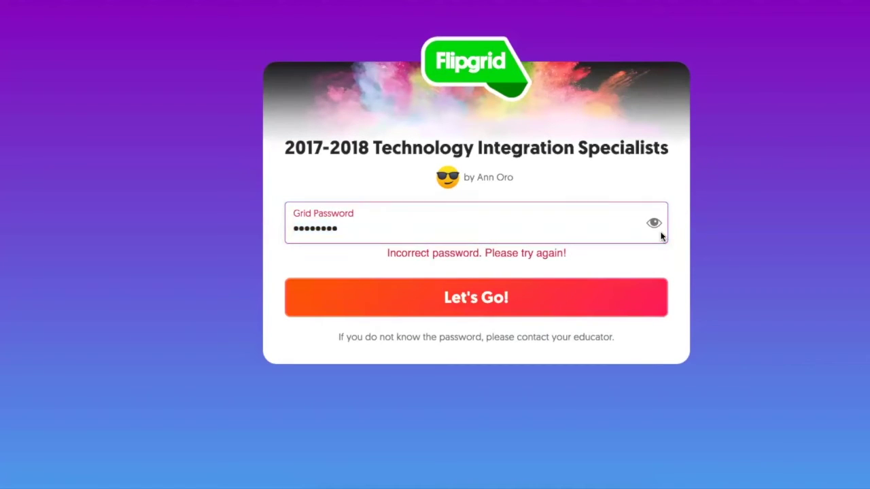
left_click(653, 225)
left_click(402, 220)
key("BackSpace")
key("BackSpace")
key("BackSpace")
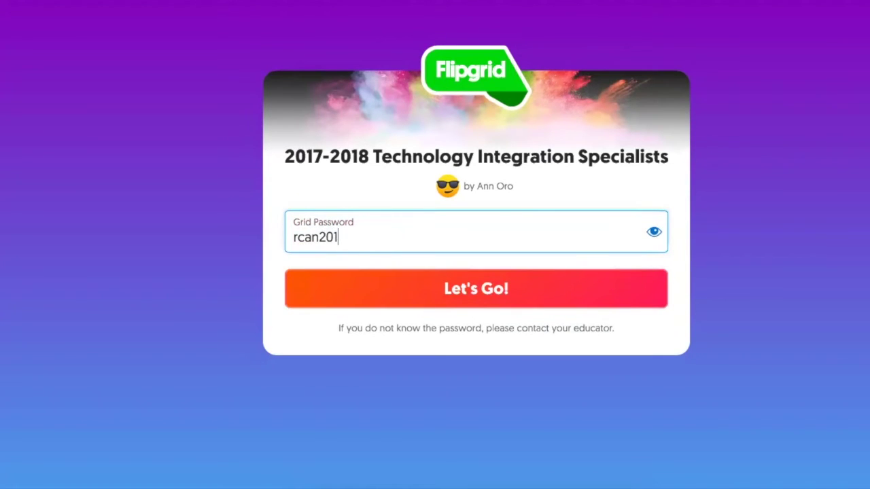
left_click(402, 288)
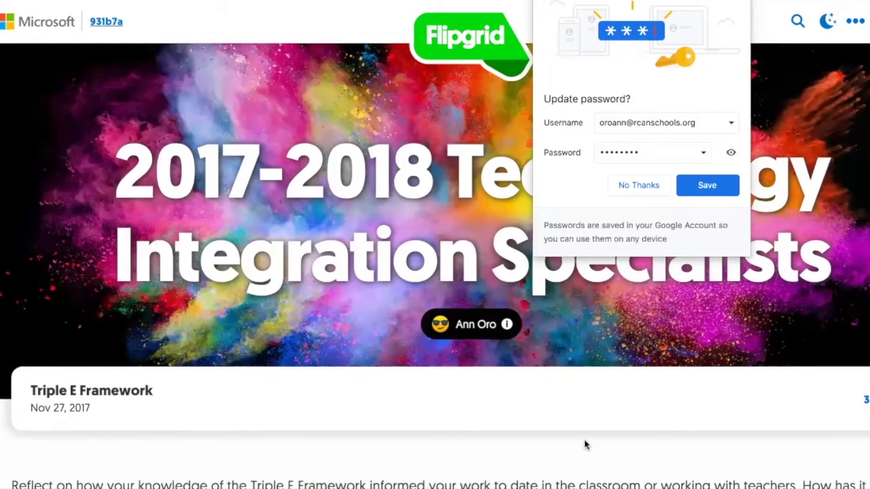
- Back in Chrome, scroll to the responses and dismiss the Update password? popup
key("super+Tab")
key("super+shift+Tab")
scroll(586, 364, "down", 5)
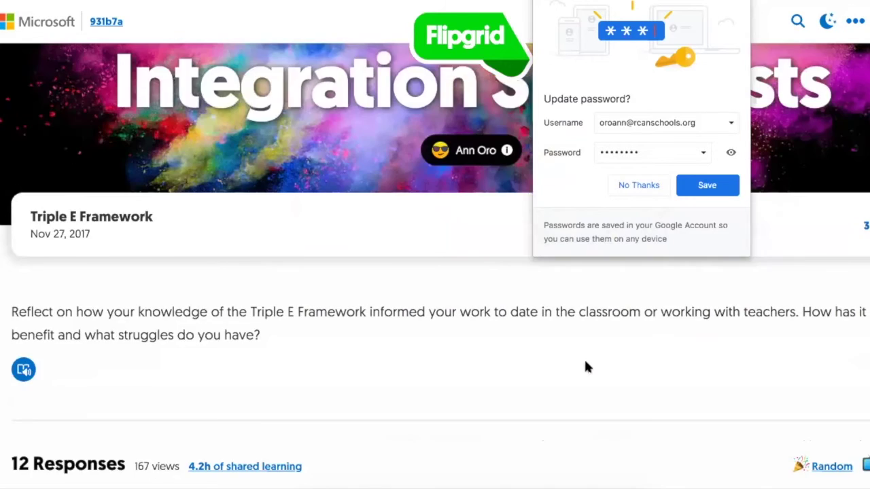
scroll(585, 360, "down", 2)
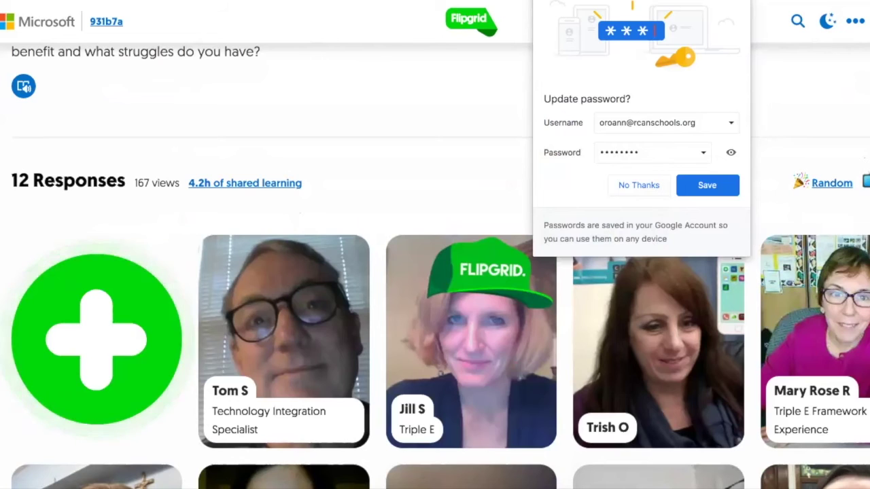
left_click(755, 63)
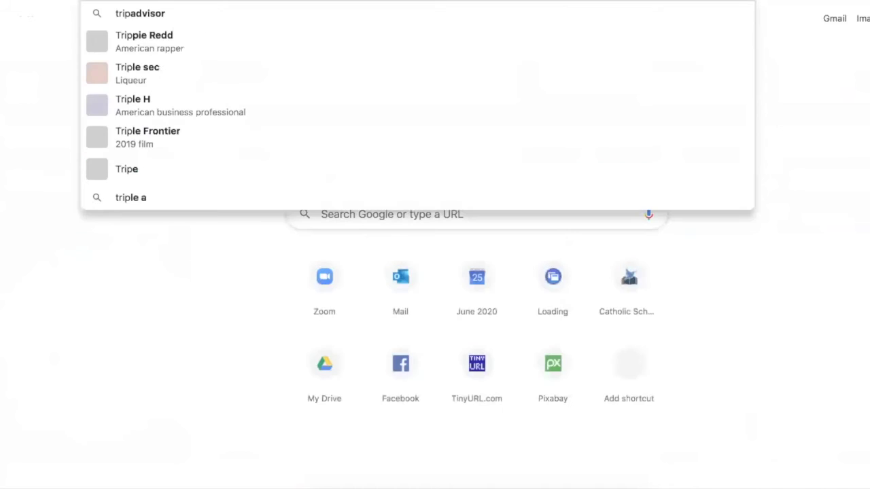
- Search Google for 'triple e framework'
type("le 3")
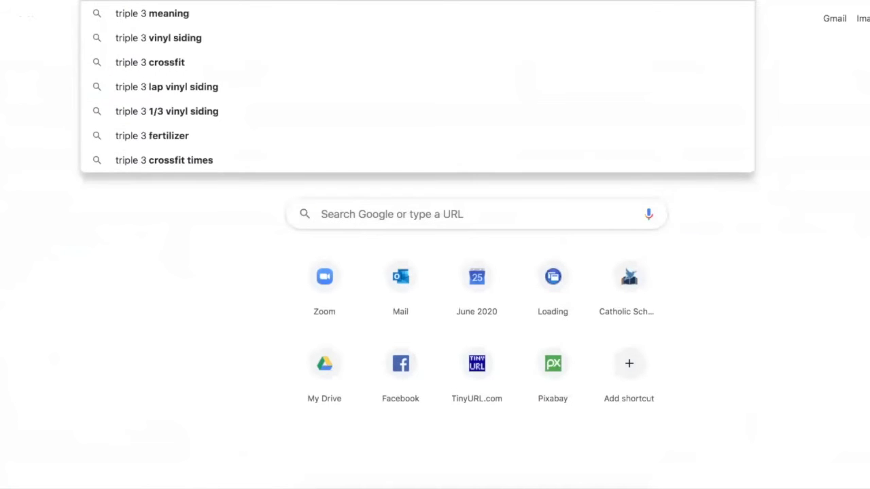
key("BackSpace")
type("e")
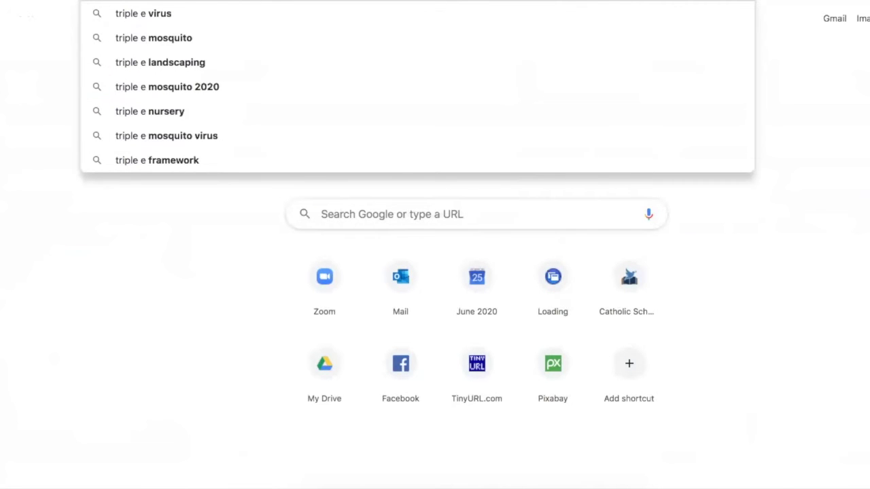
type(" fr")
key("BackSpace")
type("am")
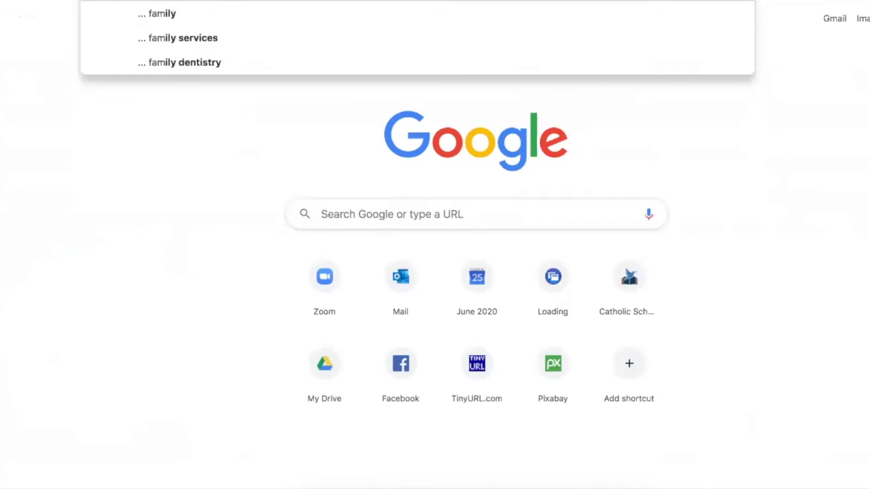
key("BackSpace")
key("BackSpace")
type("ramework")
key("Return")
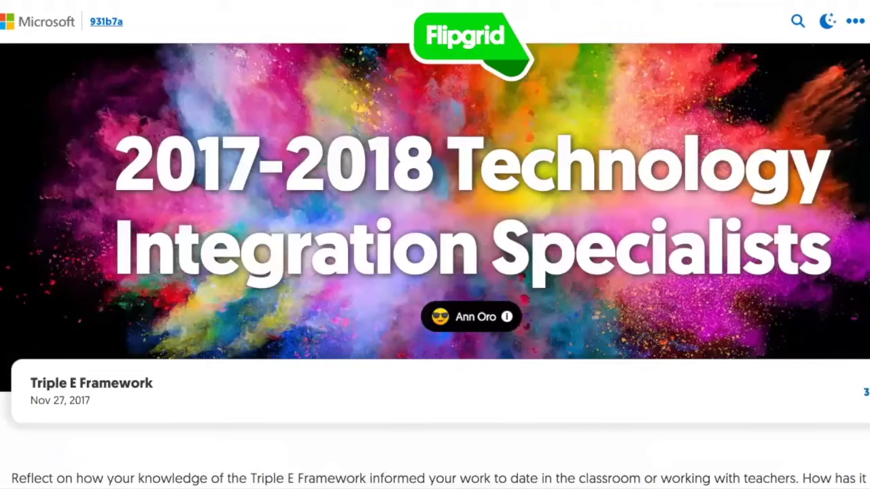
scroll(820, 263, "down", 5)
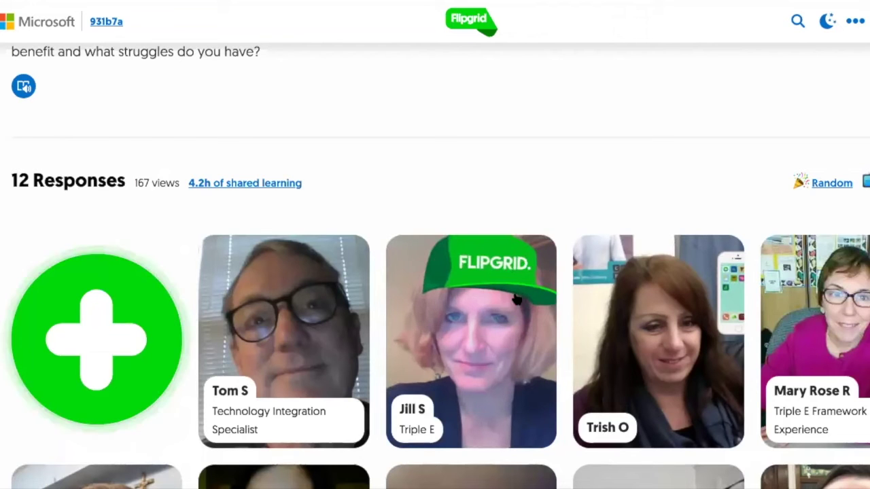
scroll(517, 299, "down", 5)
scroll(517, 299, "down", 2)
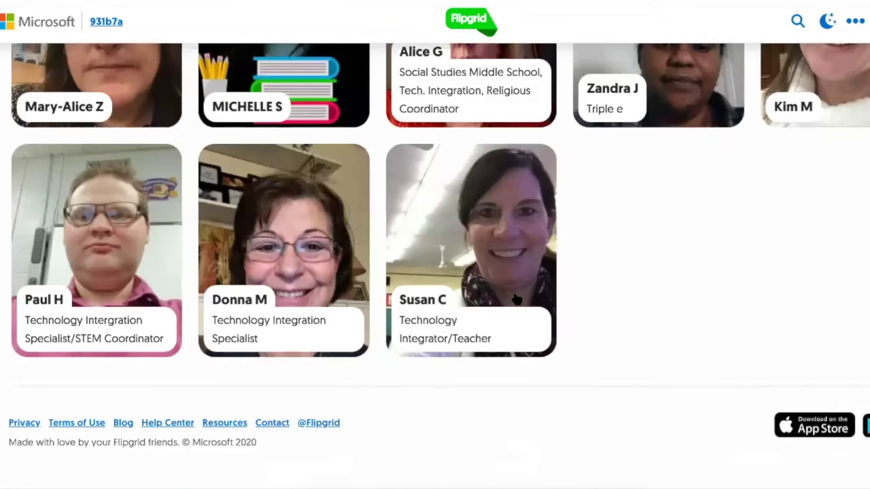
scroll(515, 297, "up", 3)
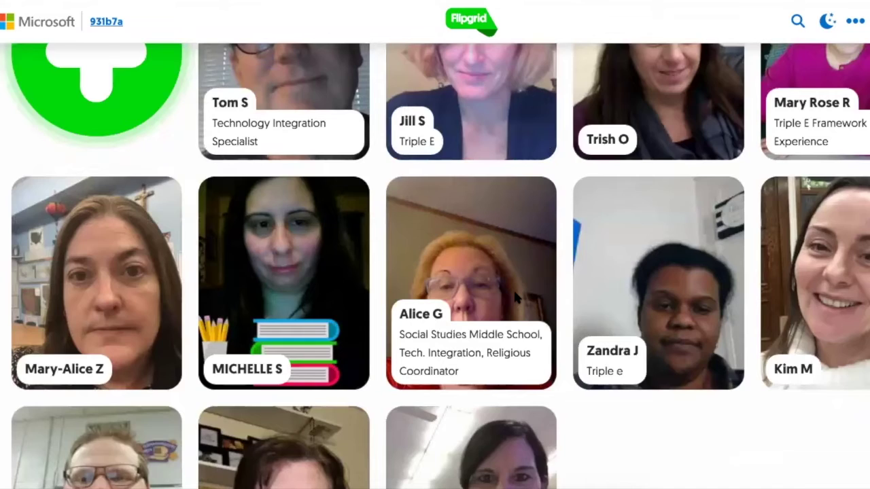
scroll(514, 297, "up", 5)
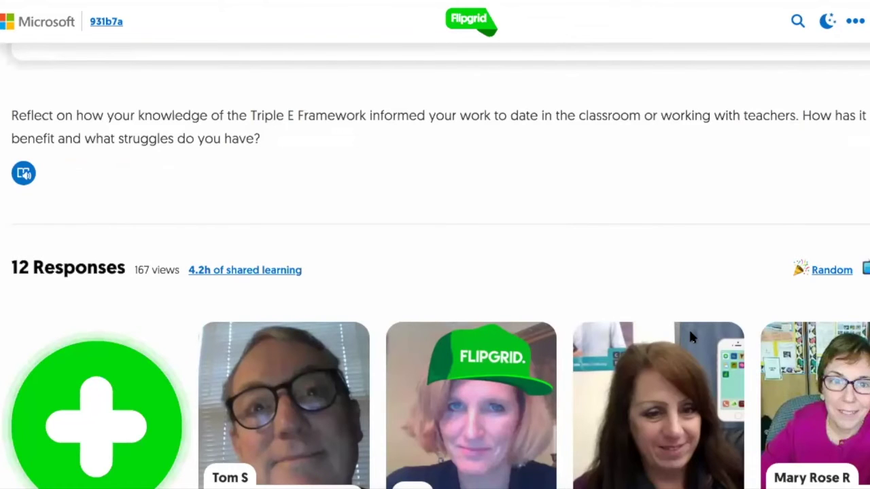
scroll(689, 333, "down", 3)
scroll(691, 336, "down", 1)
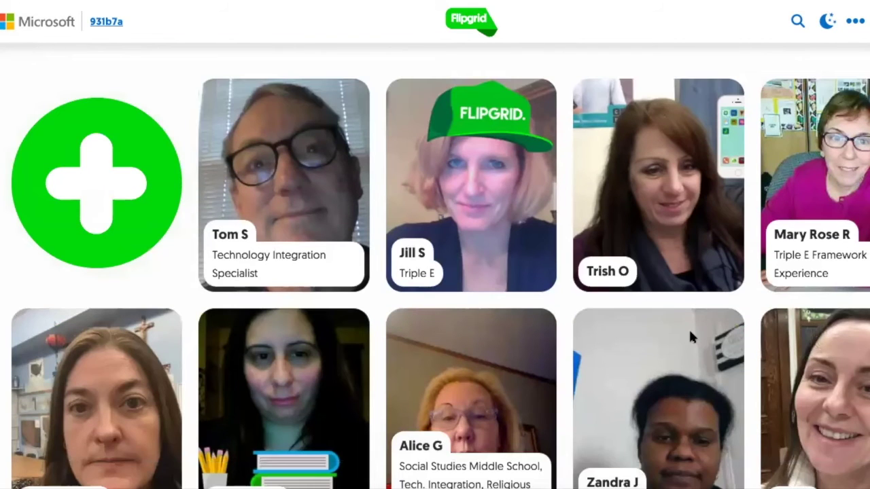
scroll(688, 327, "down", 1)
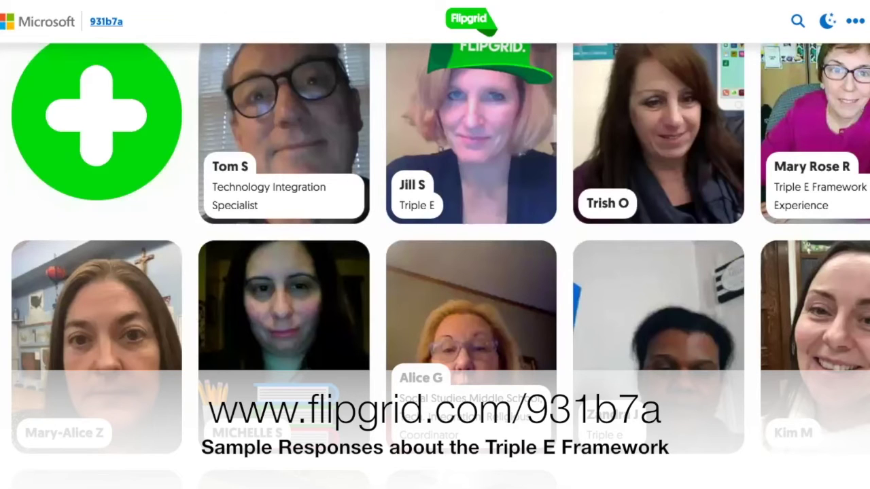
scroll(458, 367, "down", 3)
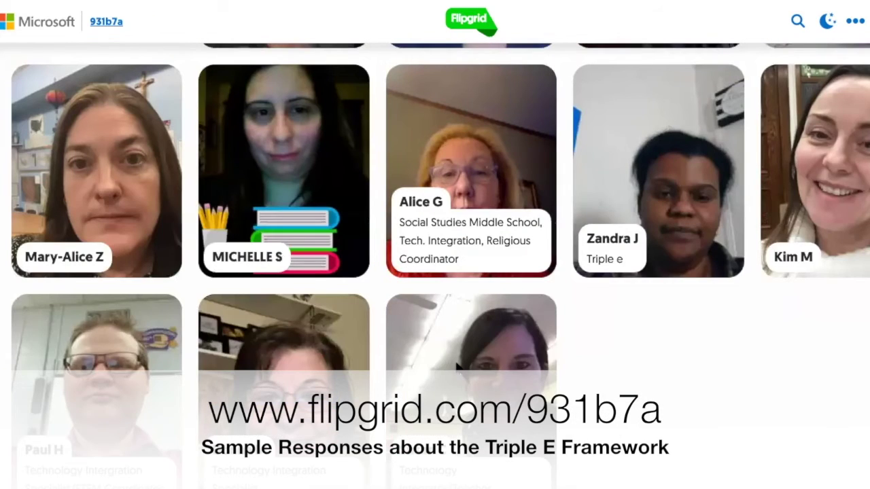
scroll(454, 358, "up", 1)
scroll(200, 221, "up", 6)
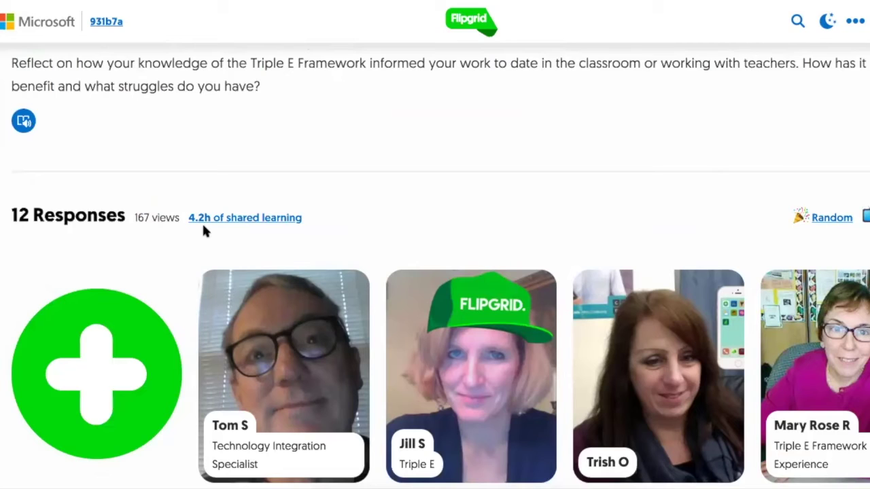
scroll(203, 227, "down", 1)
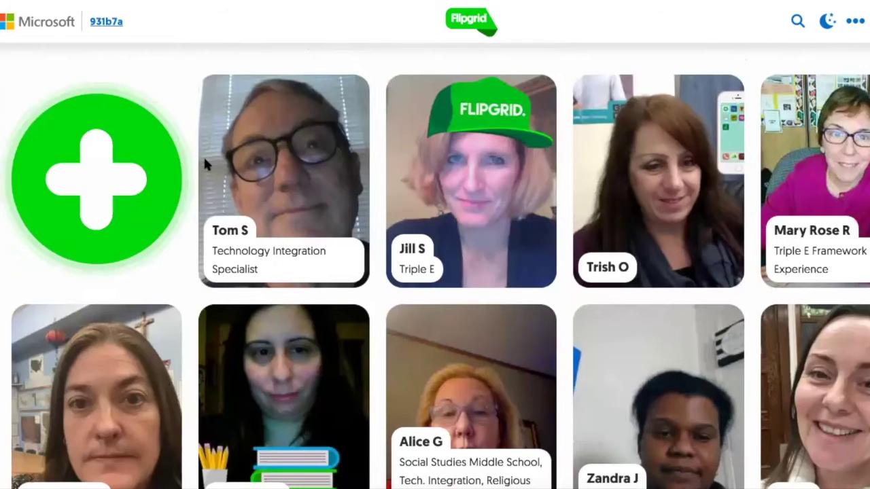
scroll(204, 161, "down", 2)
scroll(435, 265, "down", 2)
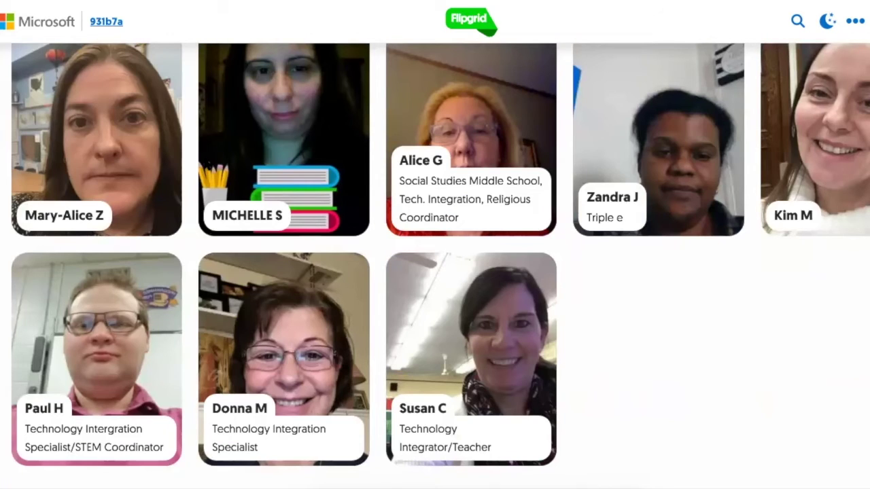
scroll(435, 265, "up", 2)
scroll(204, 163, "up", 1)
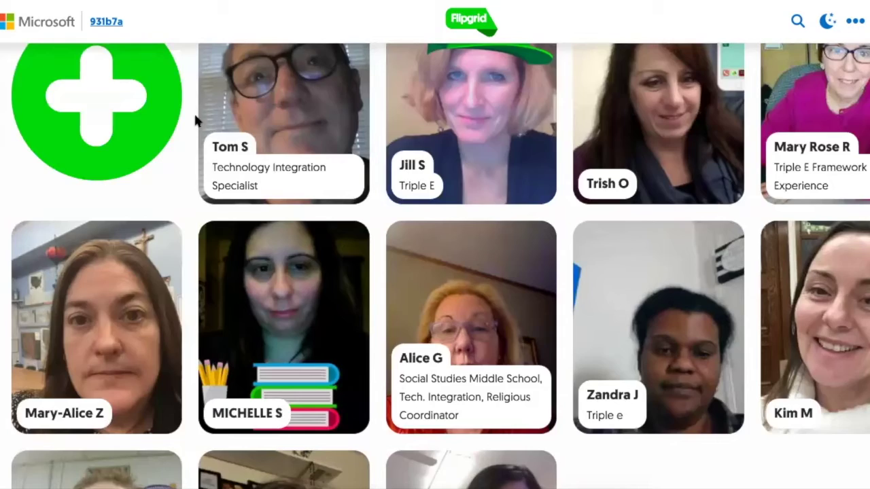
scroll(195, 116, "up", 2)
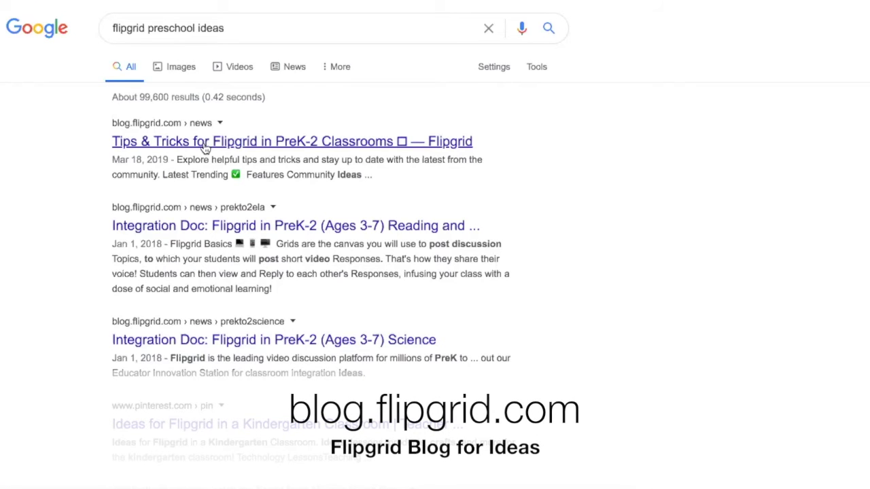
- Scroll through the Google results for 'flipgrid preschool ideas'
scroll(205, 147, "down", 3)
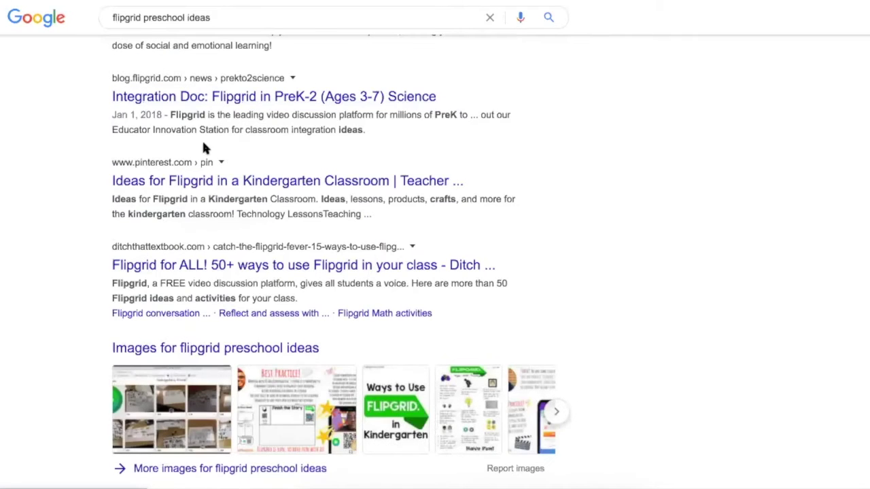
scroll(265, 30, "up", 3)
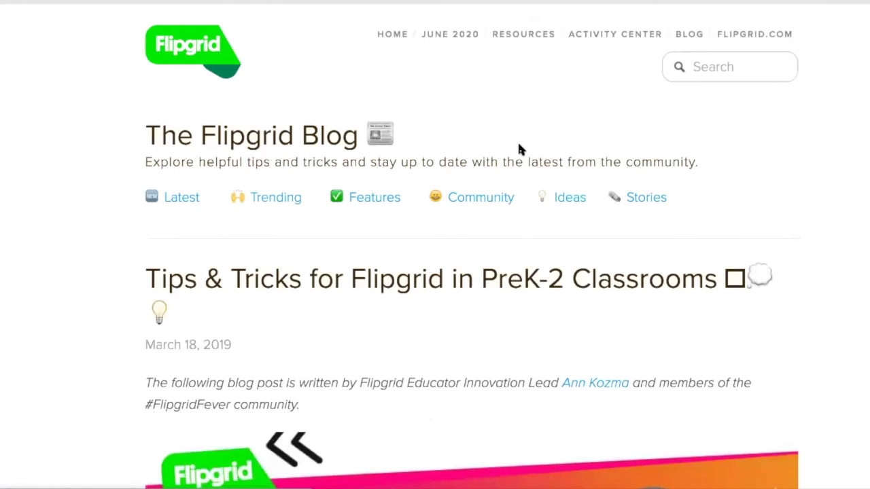
- Scroll through the 'Tips & Tricks for Flipgrid in PreK-2 Classrooms' post to the end
scroll(544, 103, "down", 2)
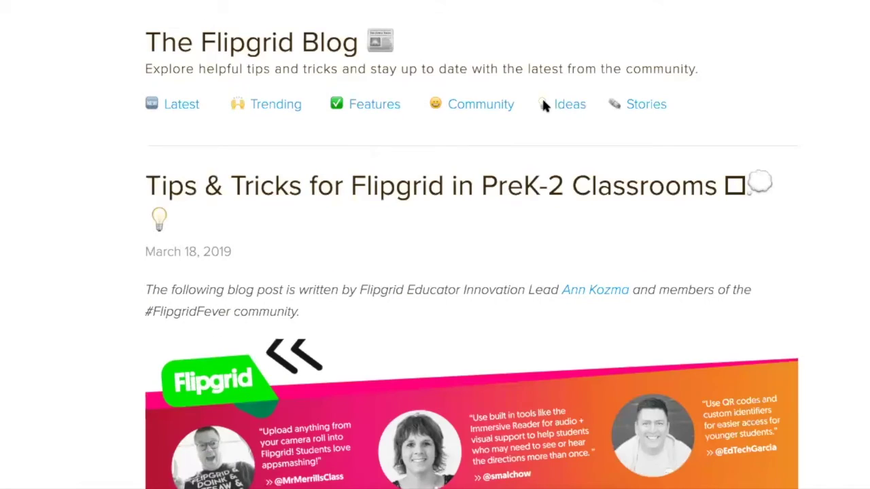
scroll(543, 104, "down", 5)
scroll(543, 103, "down", 3)
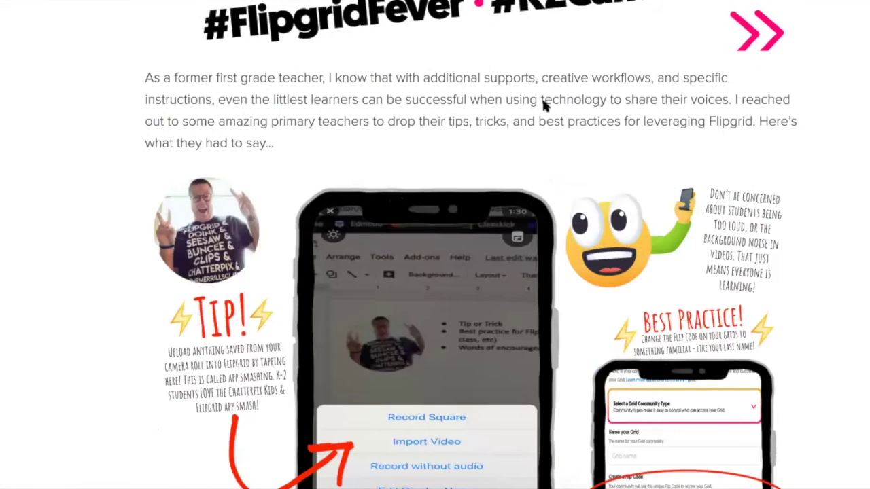
scroll(546, 106, "down", 4)
scroll(546, 107, "down", 4)
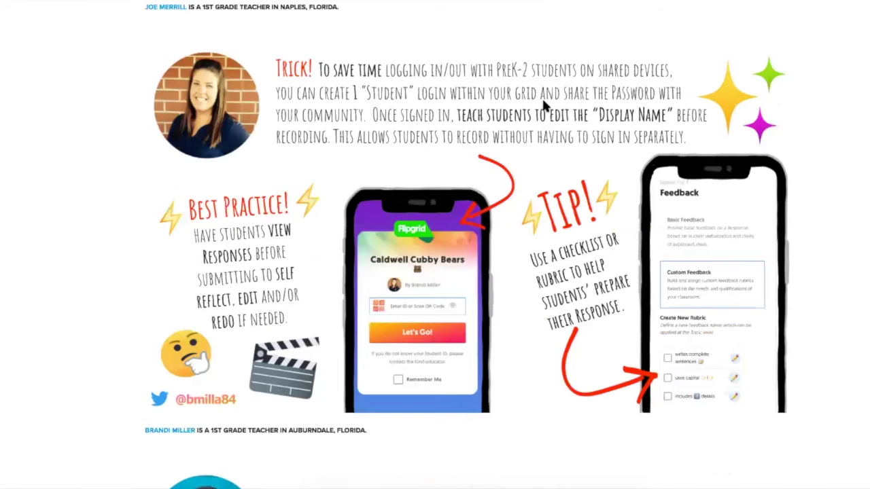
scroll(543, 106, "down", 1)
scroll(543, 105, "down", 2)
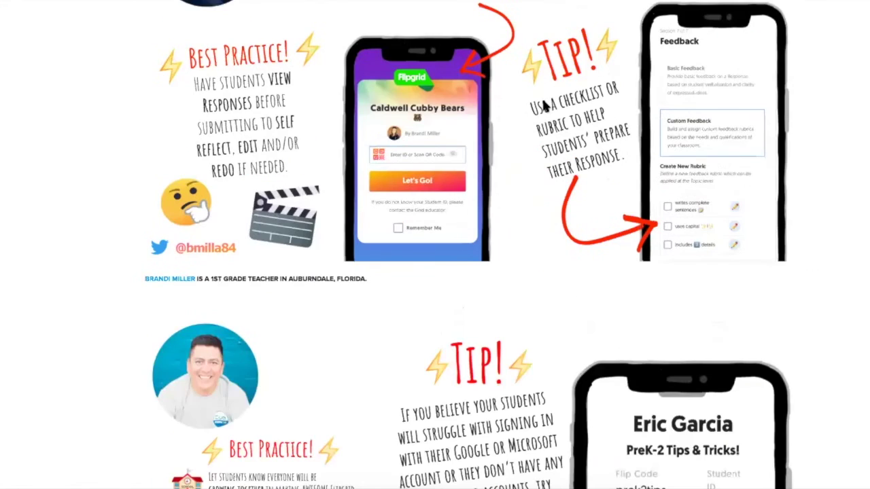
scroll(544, 105, "down", 2)
scroll(544, 106, "down", 5)
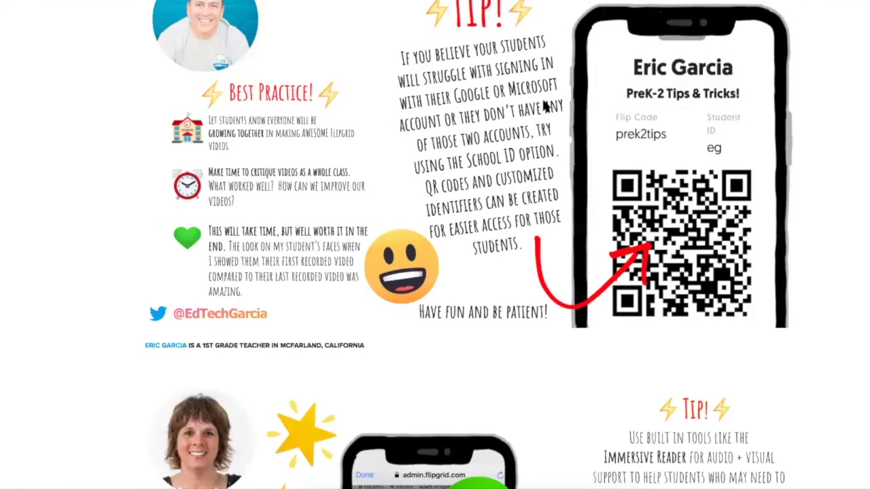
scroll(546, 106, "down", 5)
scroll(546, 105, "down", 1)
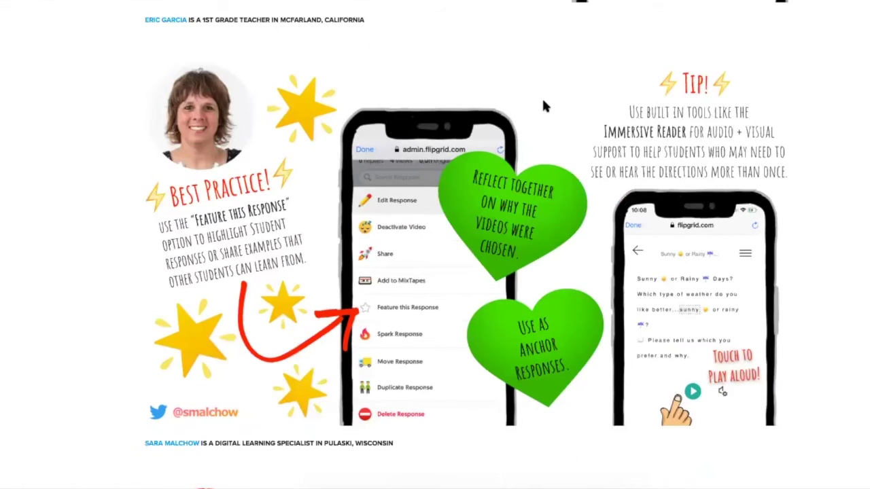
scroll(544, 106, "down", 5)
scroll(544, 105, "down", 5)
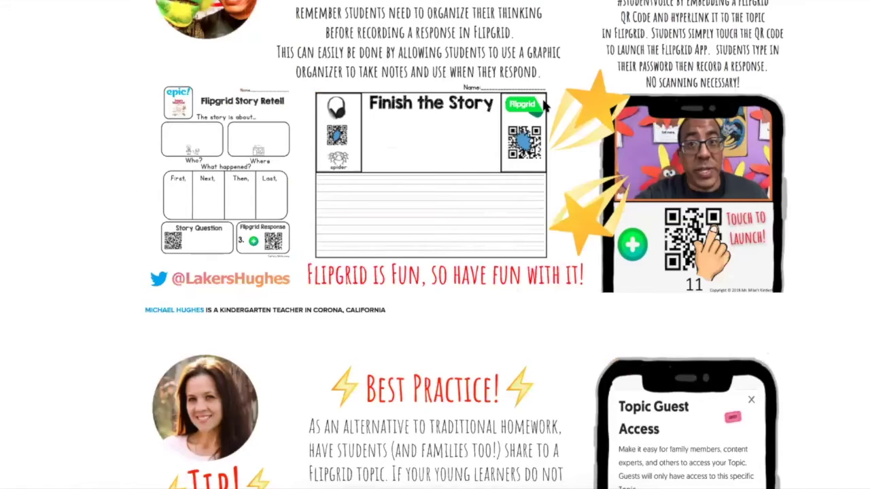
scroll(544, 101, "down", 2)
scroll(544, 102, "up", 1)
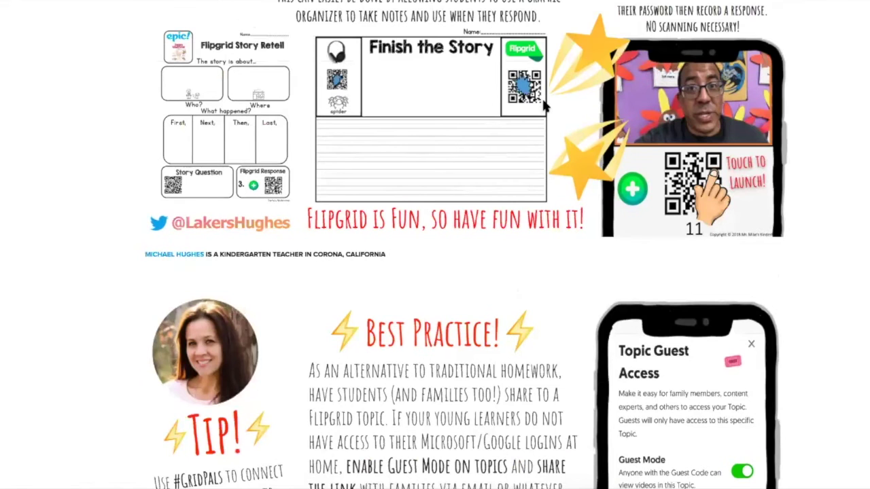
scroll(544, 105, "down", 6)
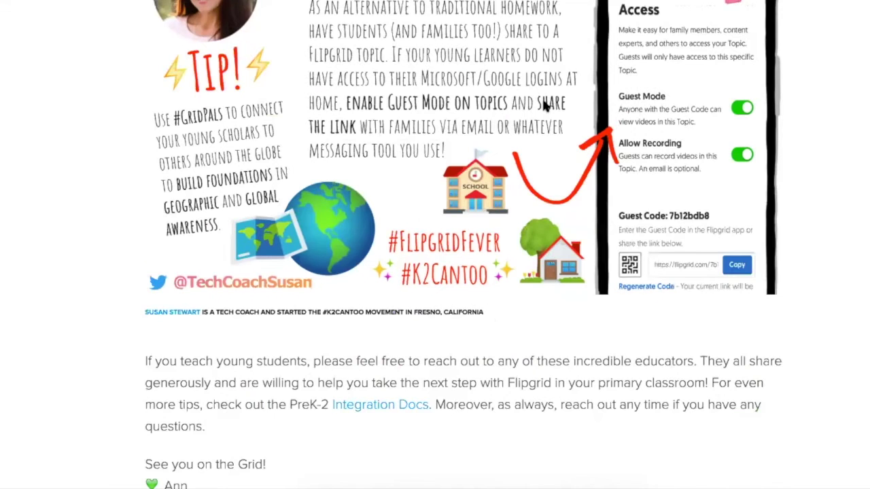
scroll(544, 106, "down", 2)
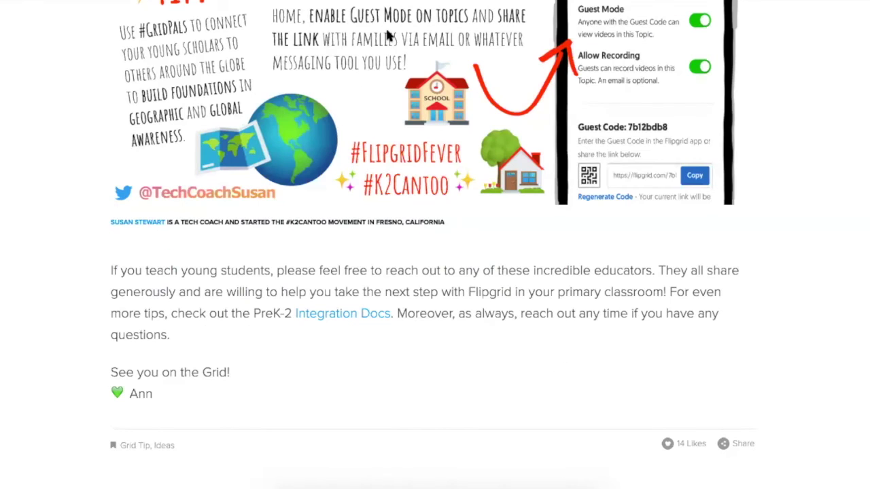
scroll(211, 63, "up", 4)
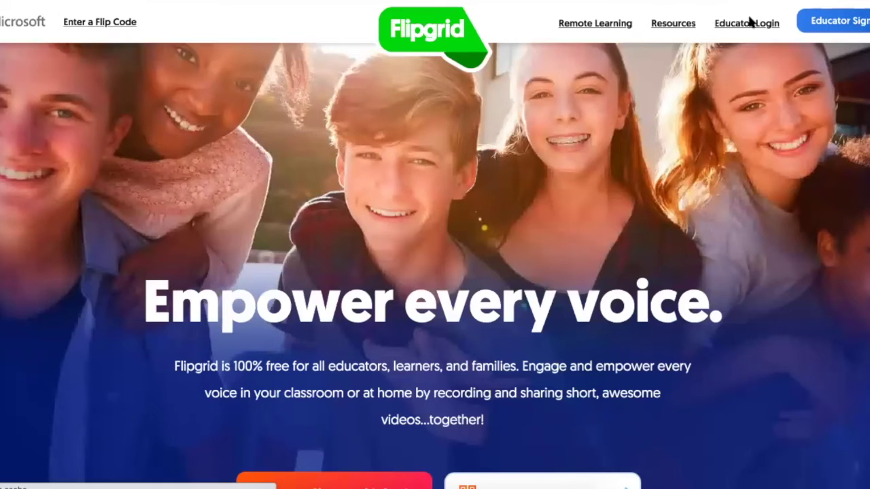
- Log in through Educator Login and choose Add New Grid on My Grids
left_click(749, 24)
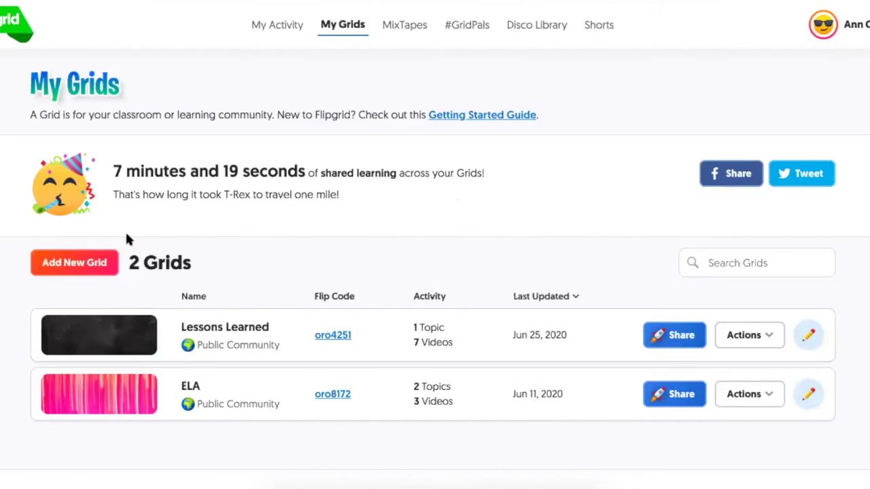
scroll(160, 271, "down", 2)
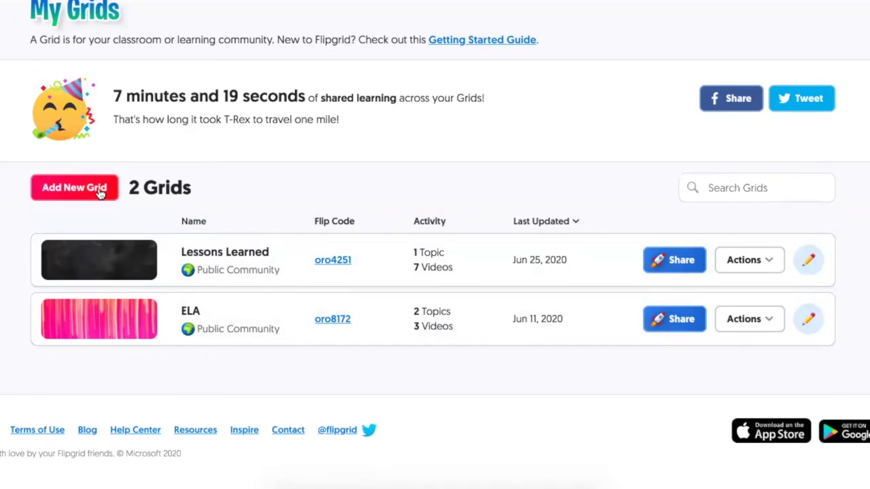
left_click(99, 189)
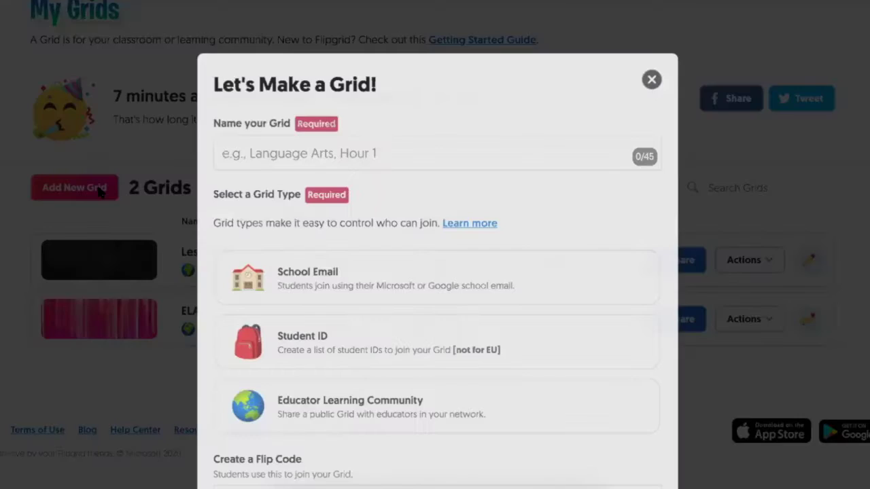
left_click(304, 145)
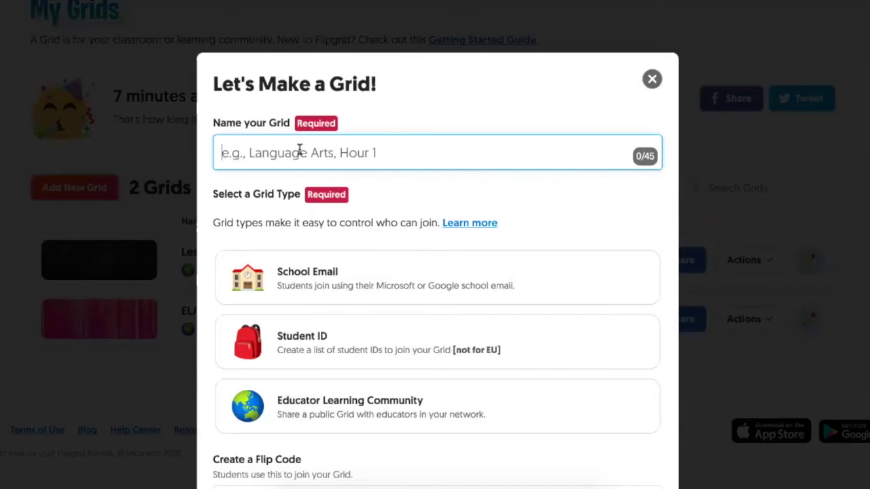
type("6th Grade c")
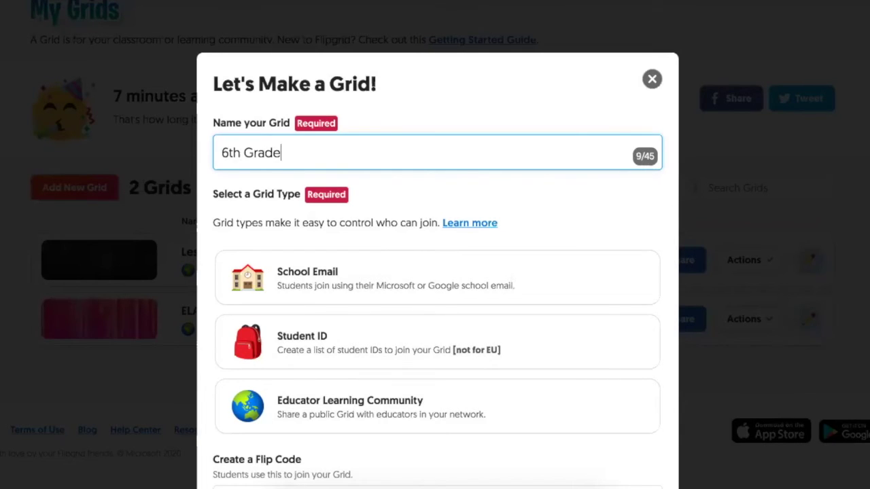
key("BackSpace")
key("BackSpace")
scroll(357, 285, "down", 2)
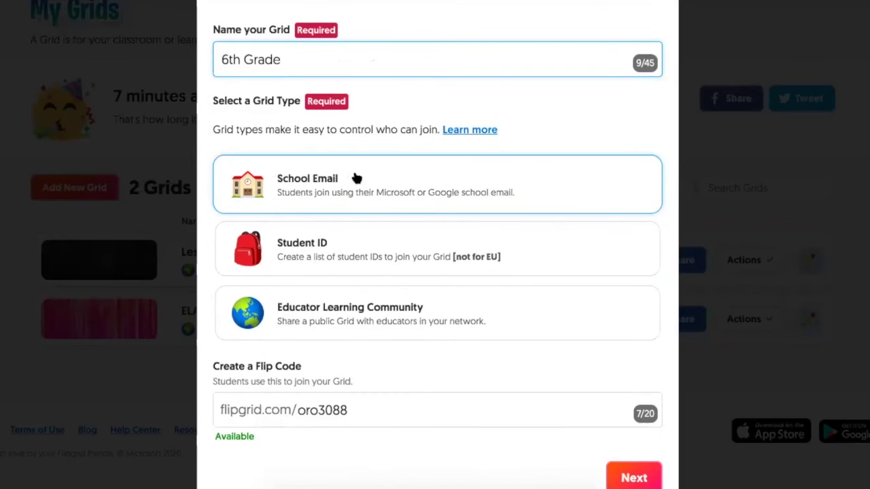
left_click(369, 406)
key("BackSpace")
key("BackSpace")
key("BackSpace")
key("BackSpace")
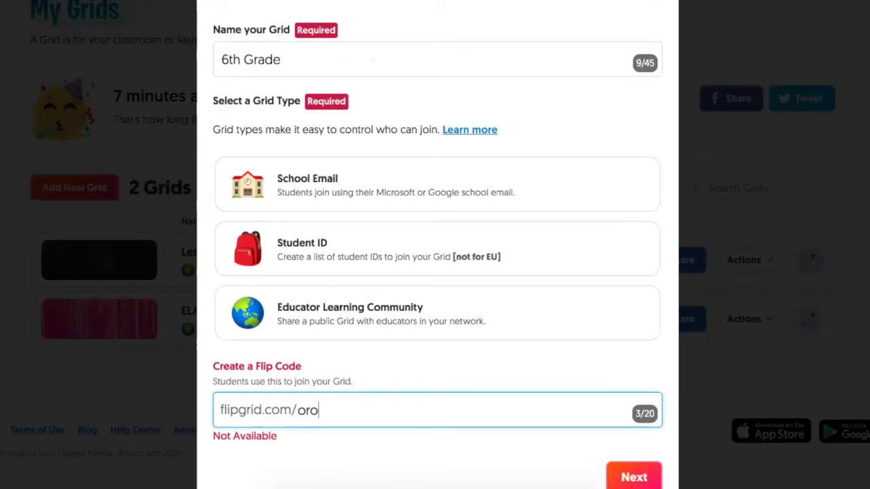
type("6th")
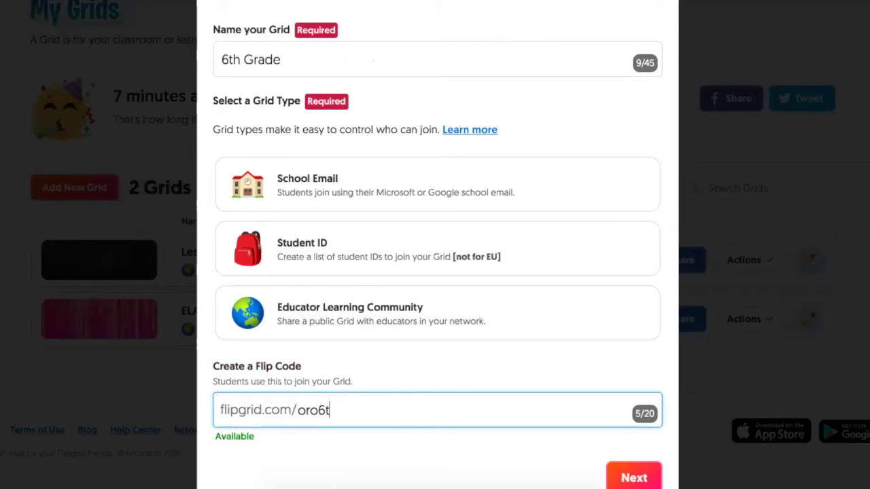
- Choose School Email as the grid type, finish creation, and open the new grid
left_click(631, 472)
scroll(601, 291, "down", 3)
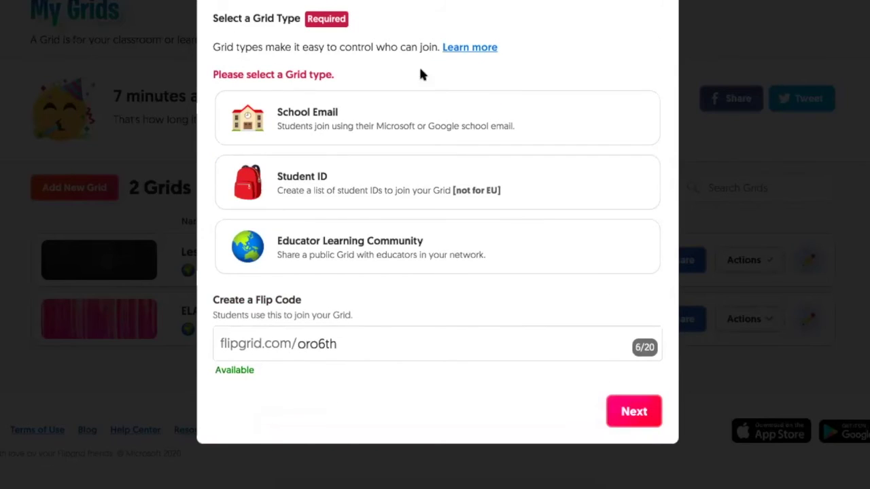
left_click(391, 129)
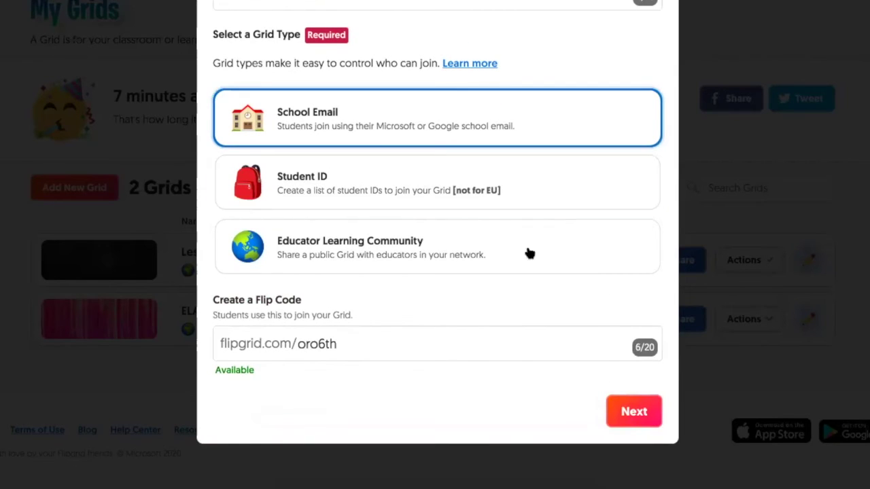
left_click(618, 411)
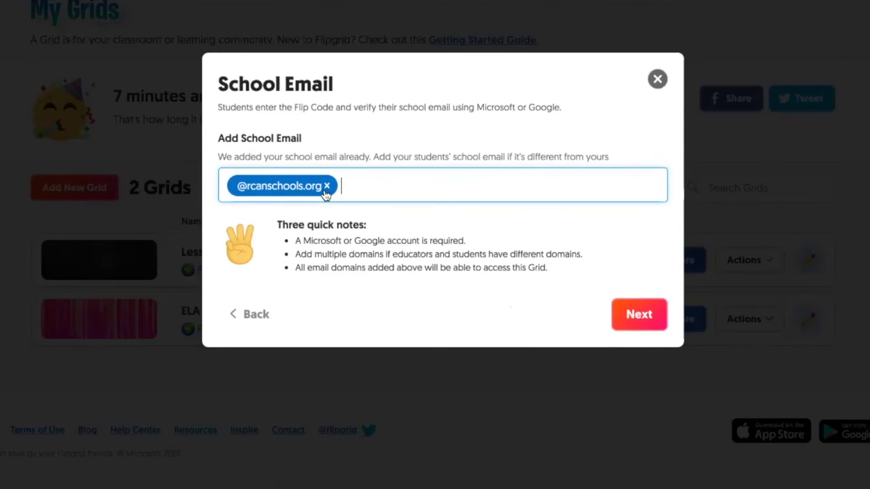
left_click(635, 318)
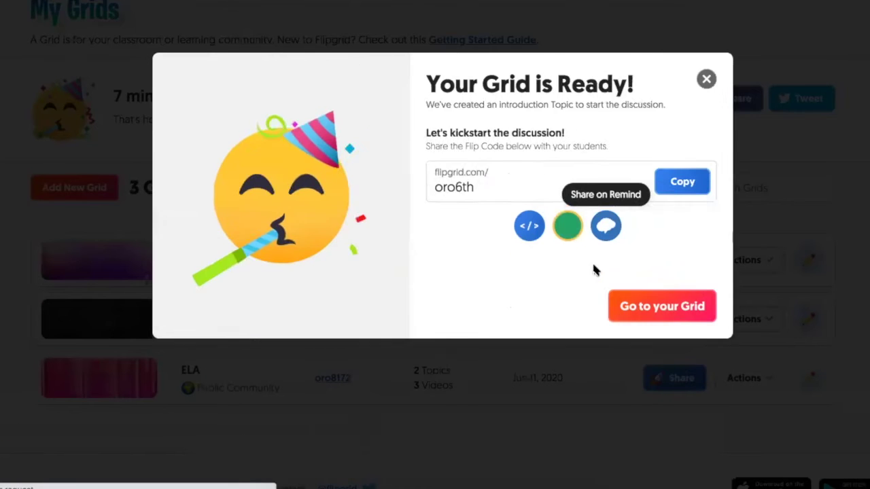
left_click(646, 317)
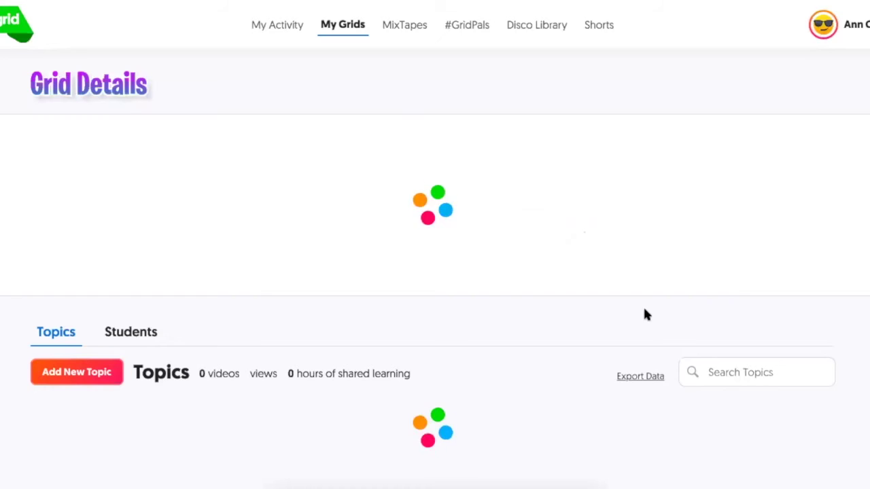
- Choose Delete Topic from the Say Hello on Flipgrid! topic's Actions menu
scroll(442, 298, "down", 3)
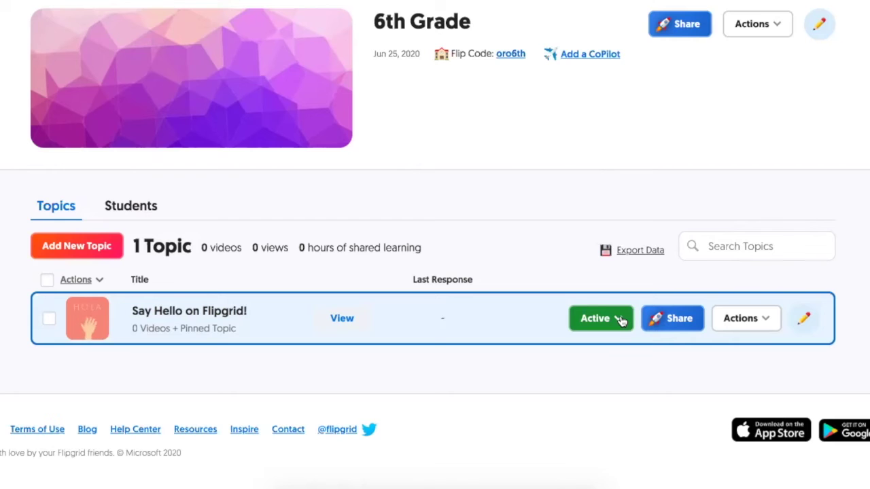
left_click(621, 321)
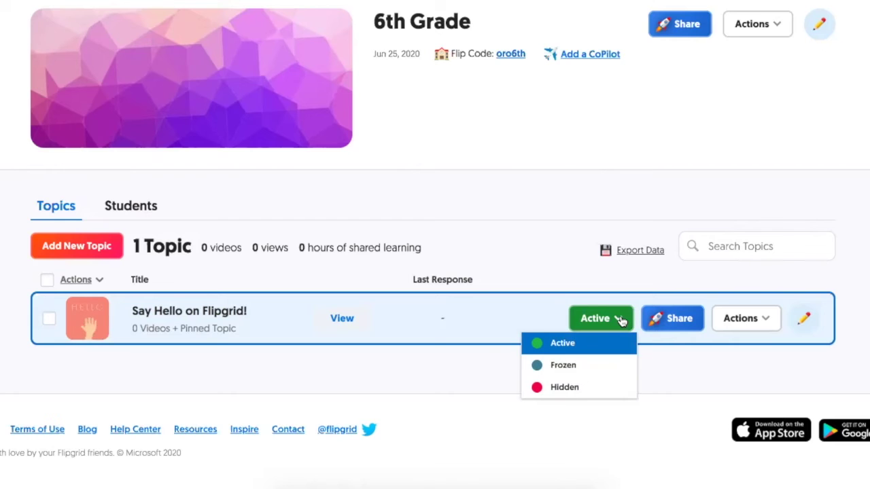
left_click(715, 324)
scroll(767, 329, "down", 1)
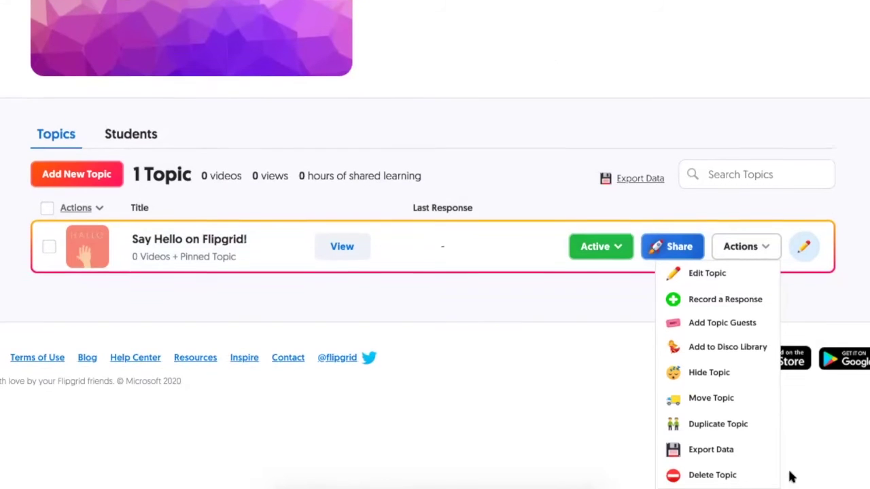
left_click(738, 482)
- Tick the permanent-deletion consent, confirm the delete, and start a new topic
left_click(373, 197)
left_click(373, 197)
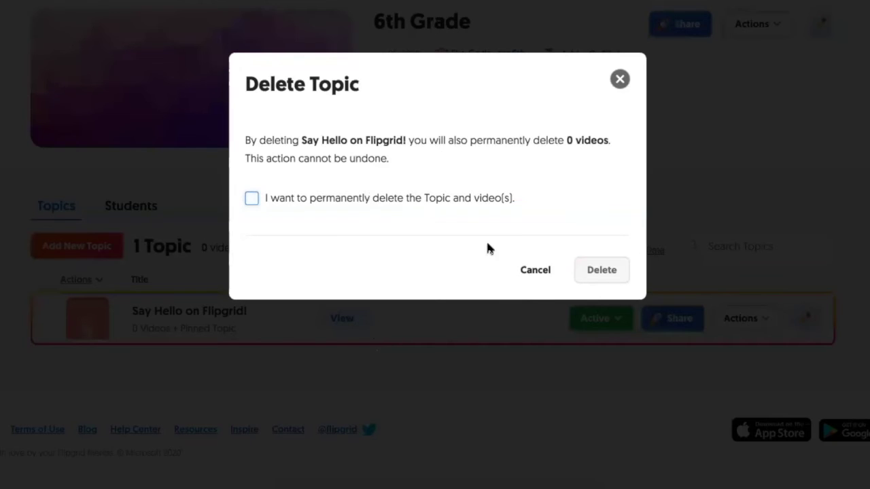
left_click(305, 201)
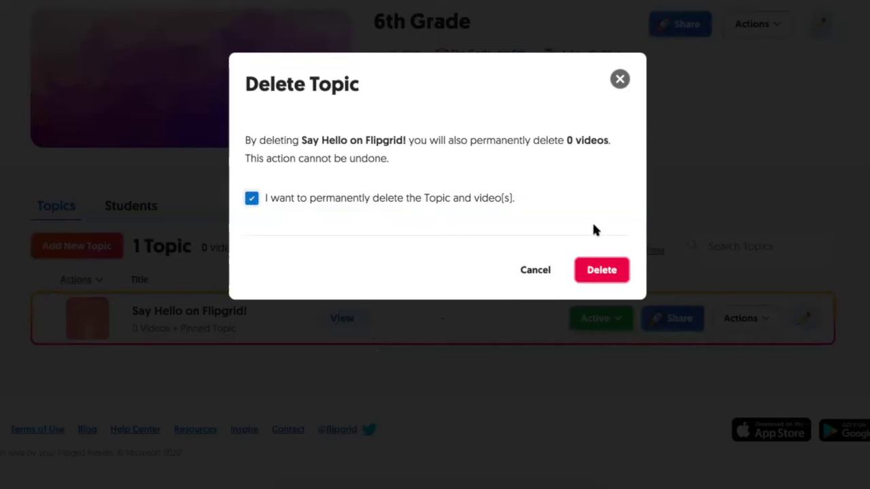
left_click(602, 269)
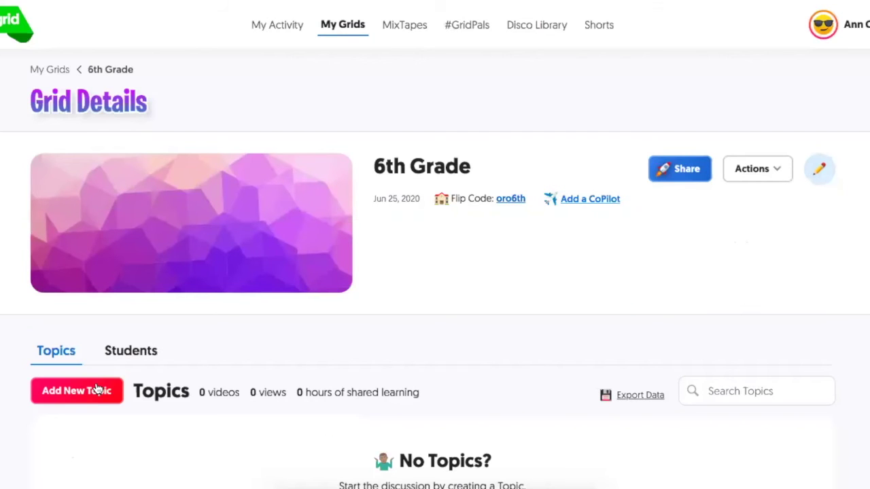
left_click(98, 390)
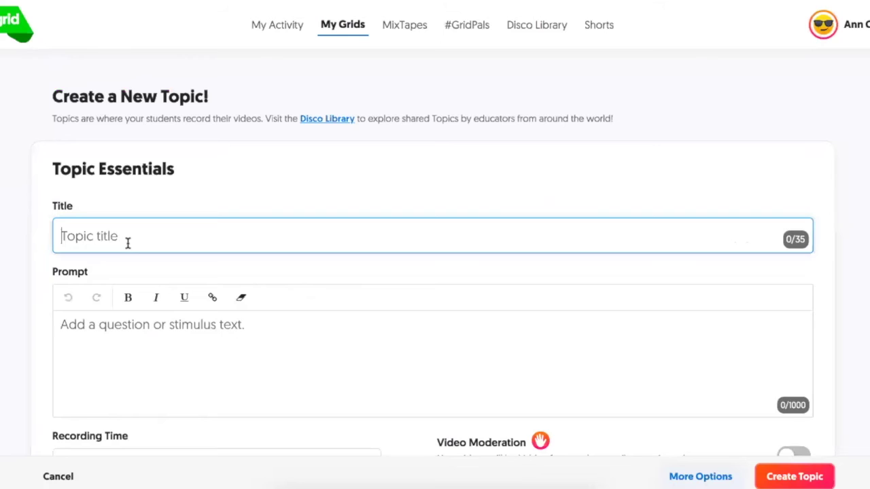
- Title the topic 'Solving Equations' and begin the prompt 'Please explain the process'
type("Sol")
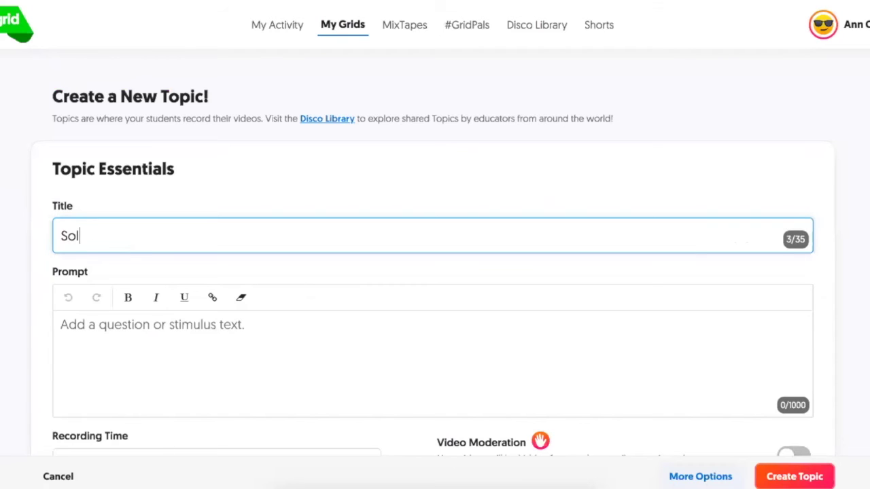
type("ving Equations")
left_click(122, 319)
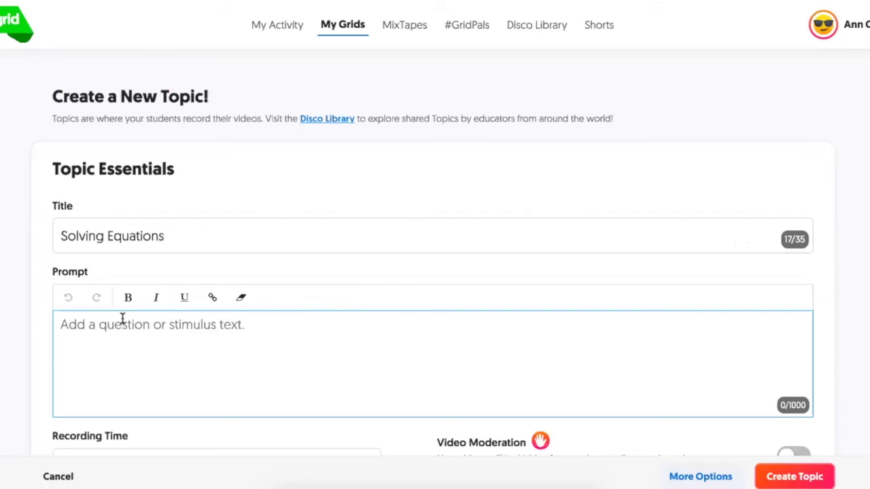
type("Please ")
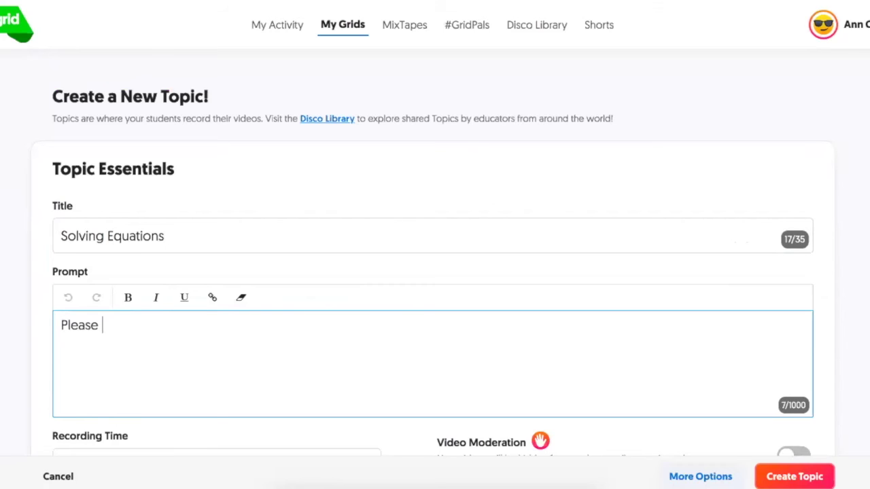
type("explain th")
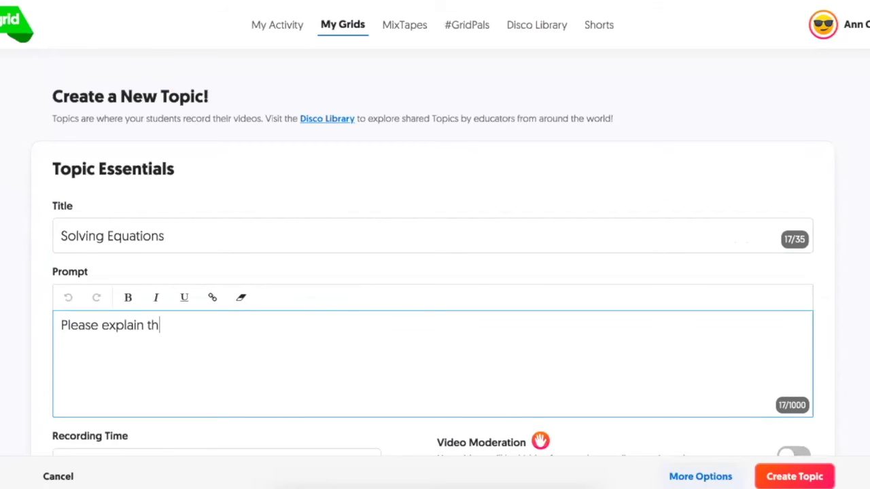
type("e proe")
key("BackSpace")
type("cess")
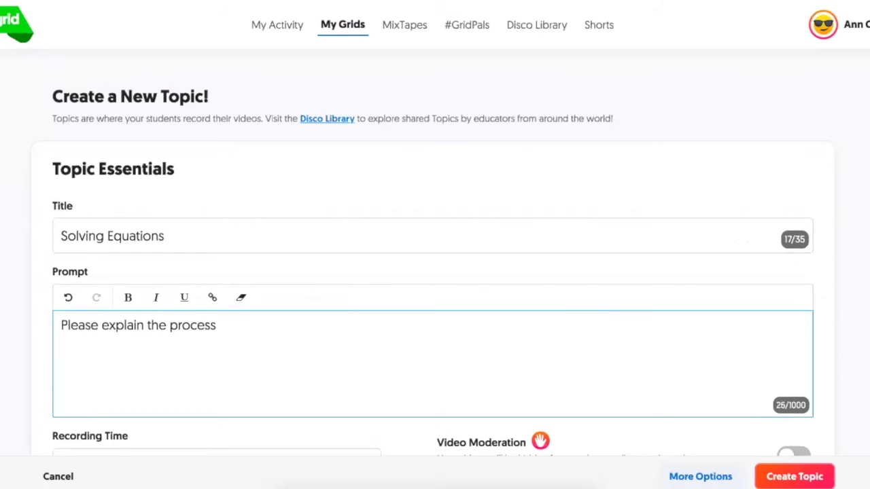
- Limit the topic's recording time to 30 seconds
scroll(322, 105, "down", 7)
scroll(353, 115, "up", 2)
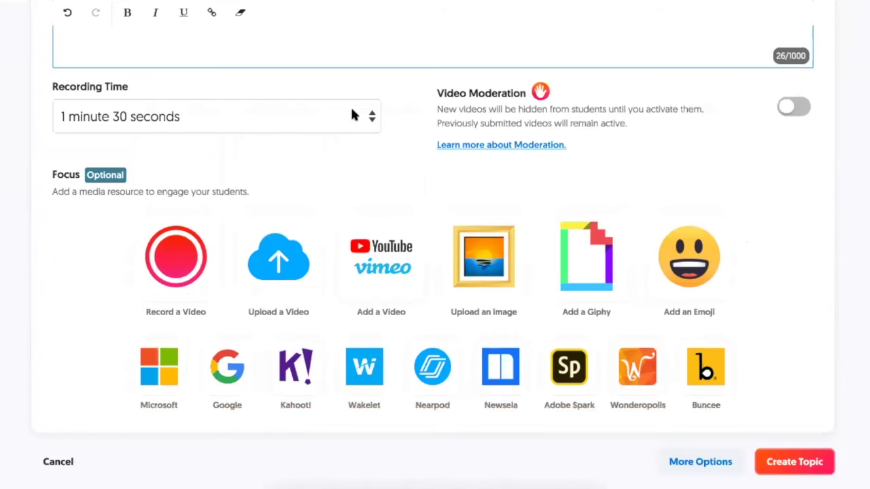
left_click(353, 115)
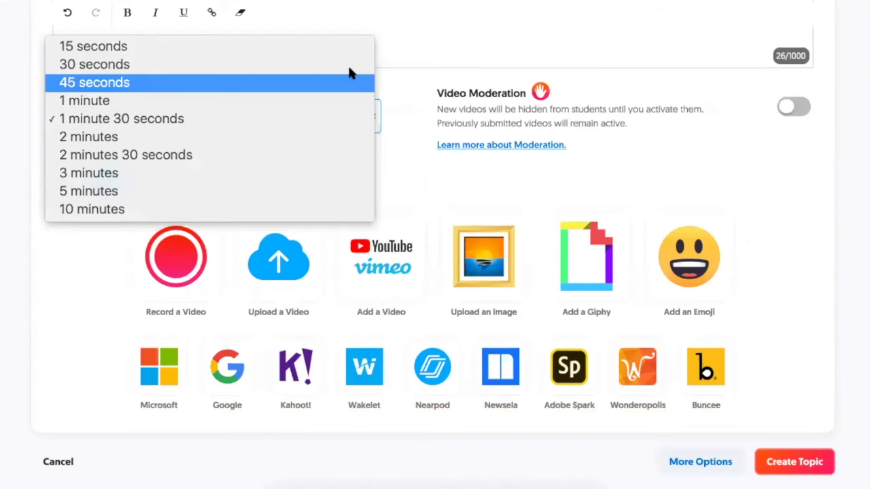
left_click(347, 64)
- Finish the prompt with 'to move a number to the other side of the equation.'
scroll(349, 73, "up", 3)
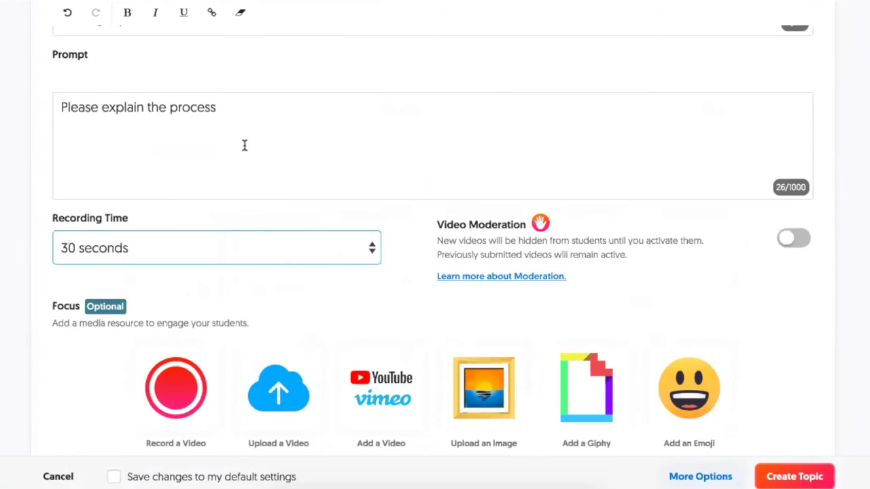
left_click(243, 146)
type("to move a qwho")
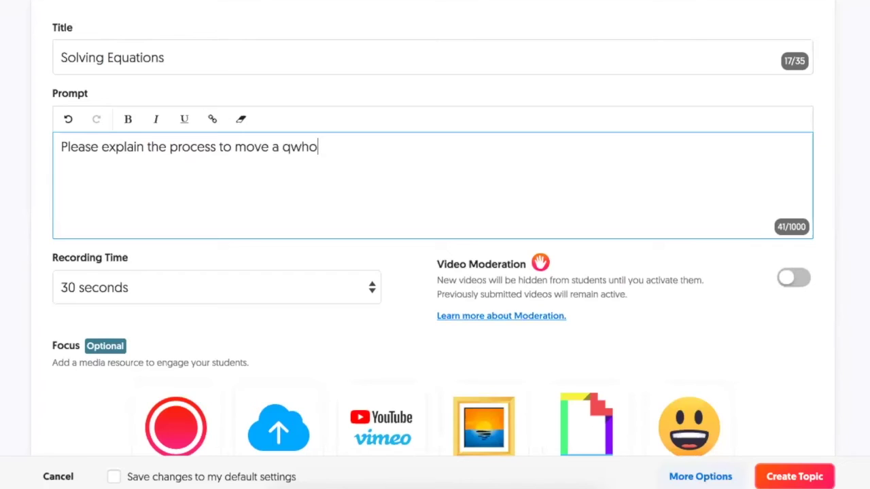
key("BackSpace")
key("BackSpace")
key("BackSpace")
key("BackSpace")
type("number t")
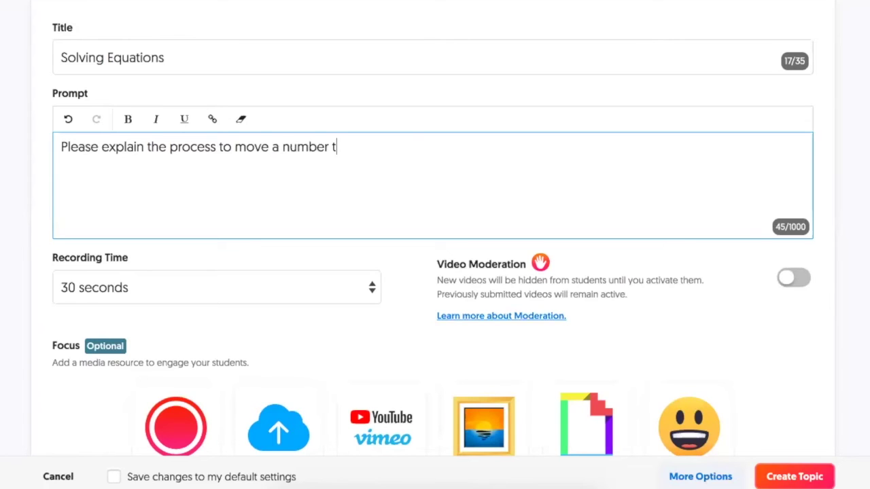
type("o the other side o")
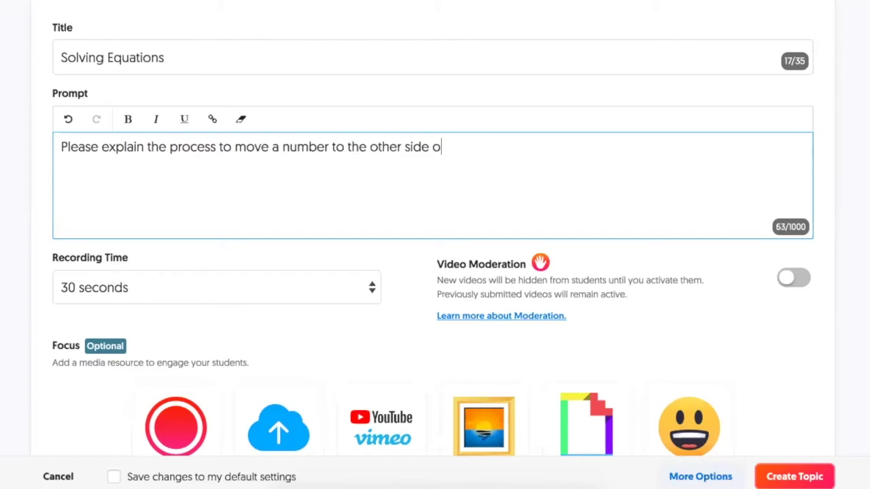
type("f the equation.")
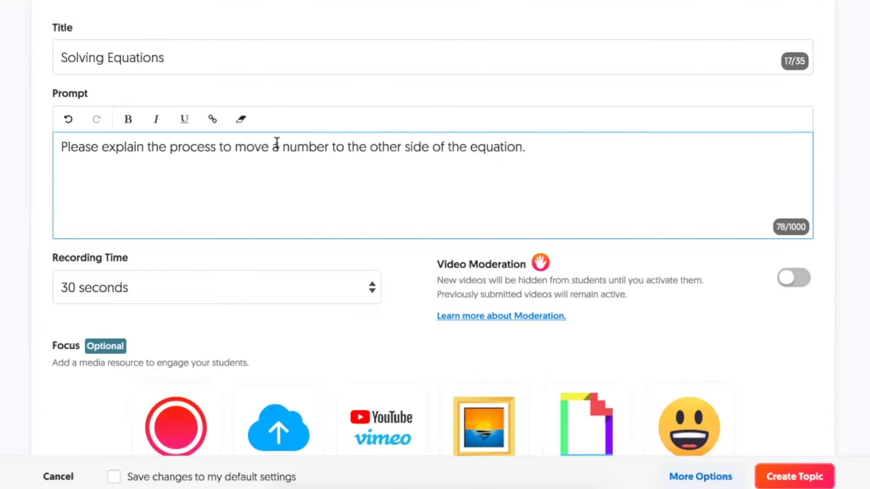
scroll(277, 142, "down", 1)
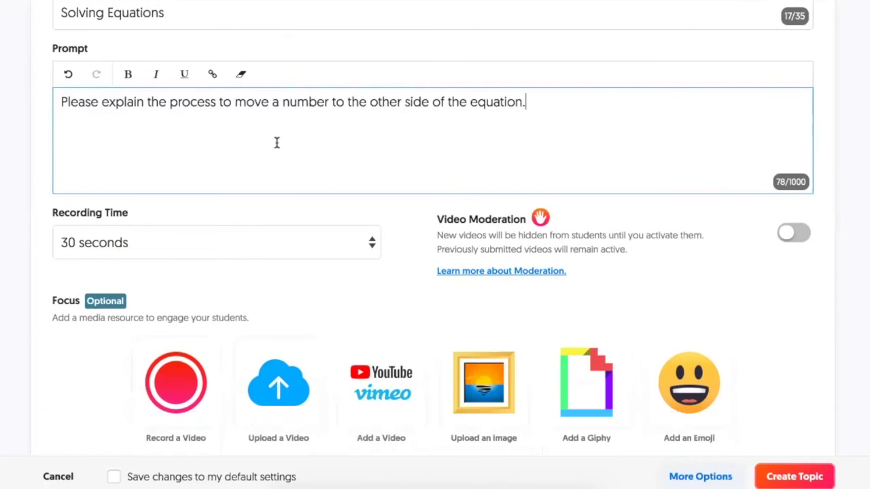
- Switch on Video Moderation for the Solving Equations topic, alongside its 30-second recording limit
left_click(794, 234)
scroll(799, 237, "down", 1)
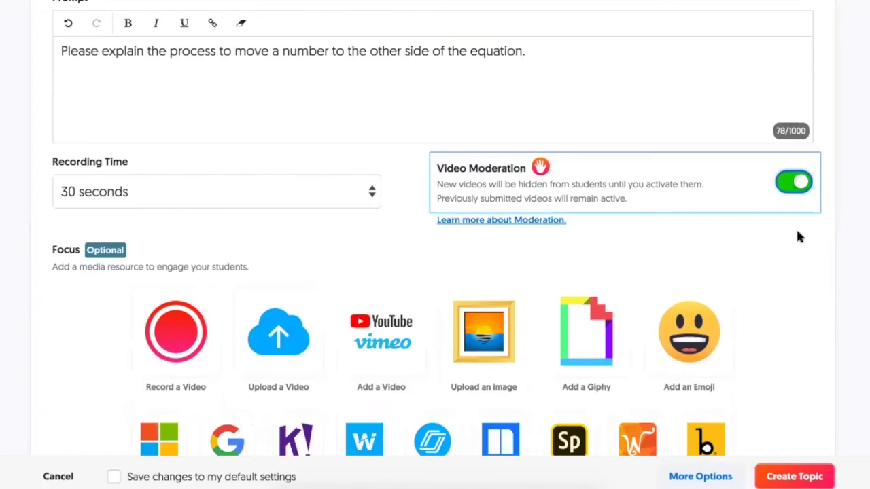
scroll(799, 237, "down", 2)
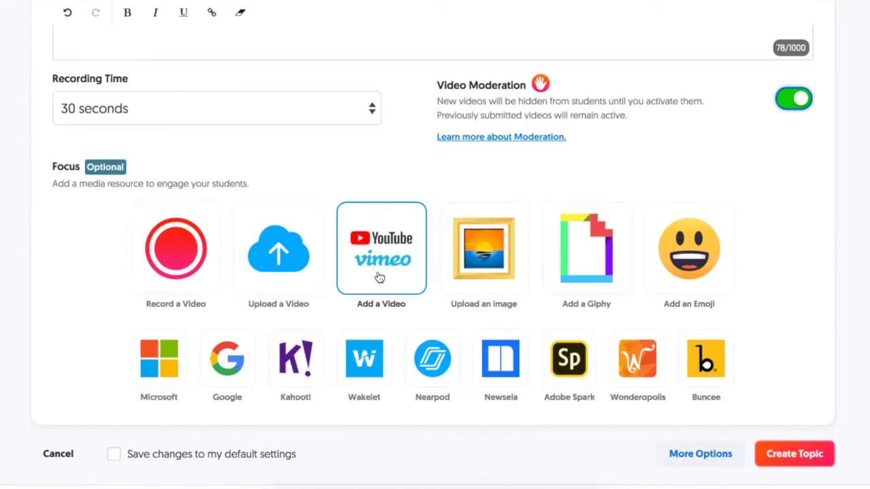
scroll(379, 277, "up", 1)
- Search YouTube for 'equations' and open the Algebra - How To Solve Equations Quickly! video
left_click(379, 278)
left_click(375, 171)
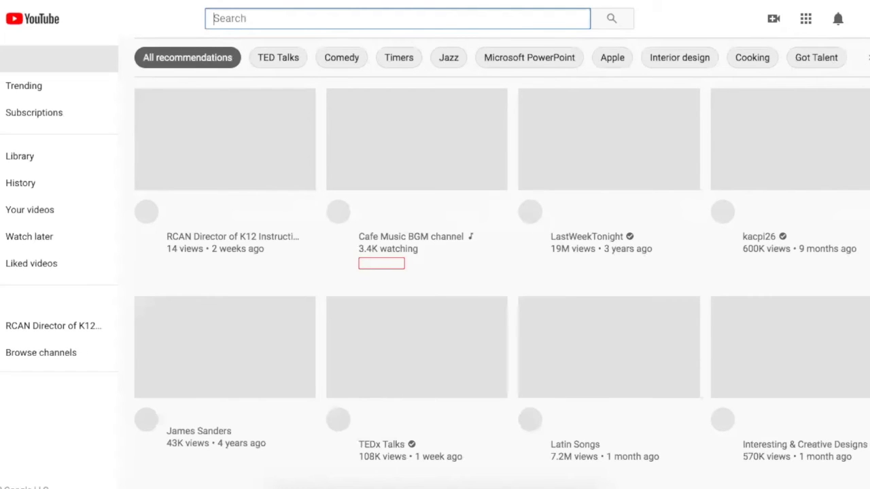
type("equations")
key("Return")
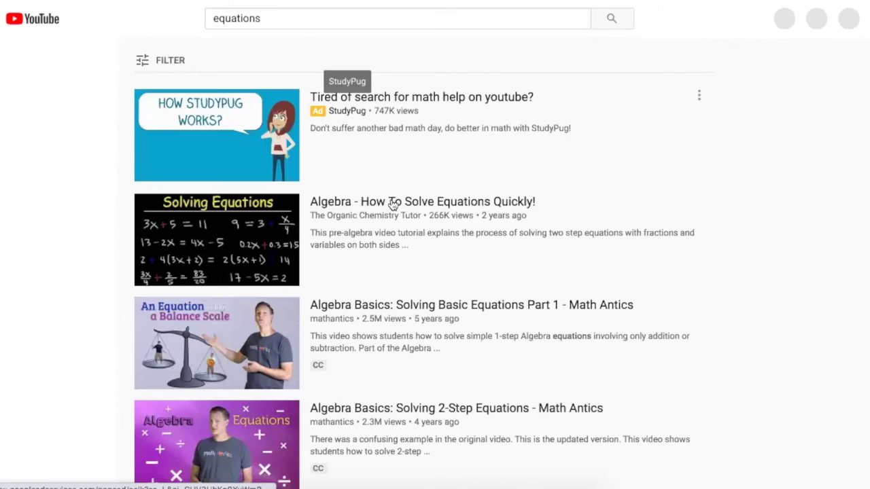
left_click(393, 203)
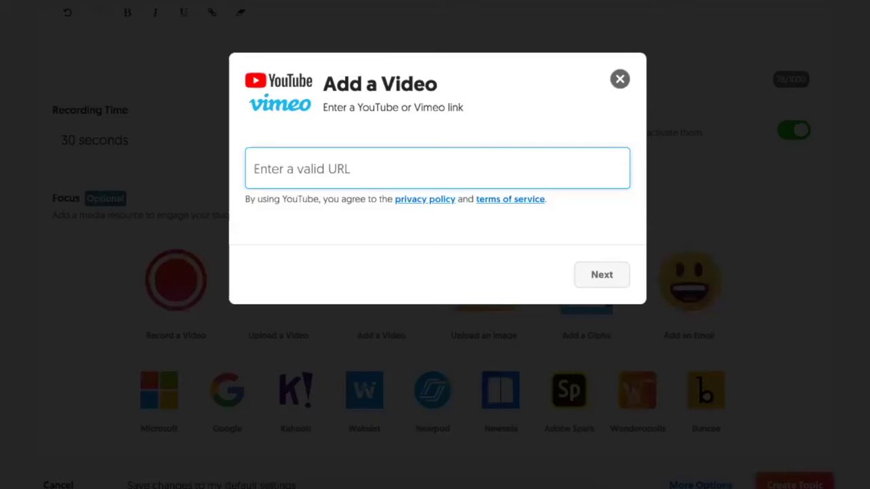
- Paste the video's URL into Add a Video and load its 25:05 preview
left_click(302, 166)
type("https://www.youtube.com/watch?v=Z-ZkmpQBIFo")
left_click(588, 274)
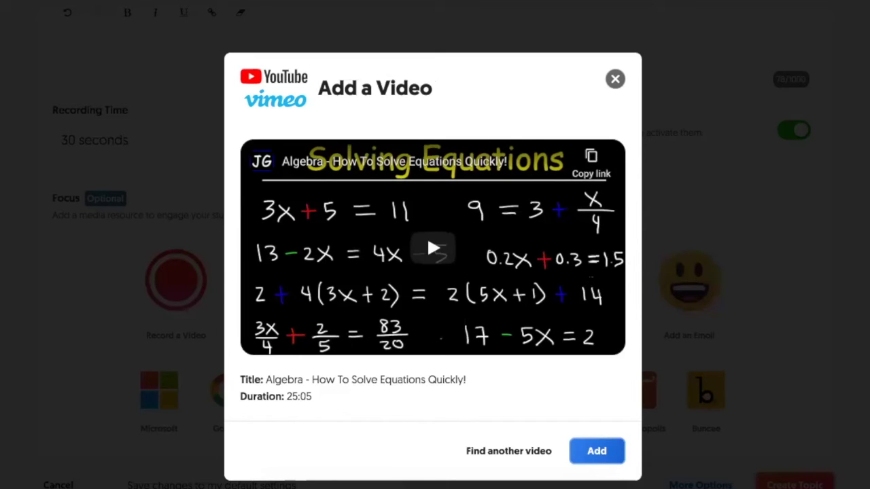
- Add the focus video, create the Solving Equations topic and copy its share link
left_click(597, 450)
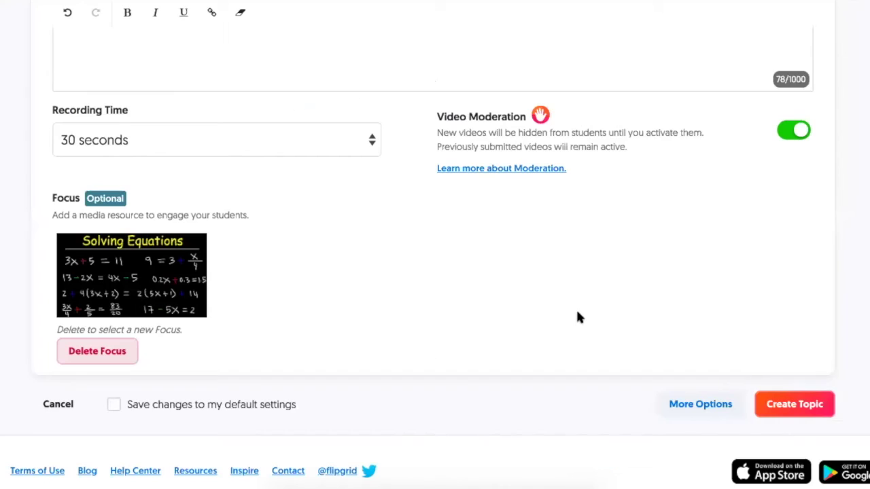
left_click(786, 405)
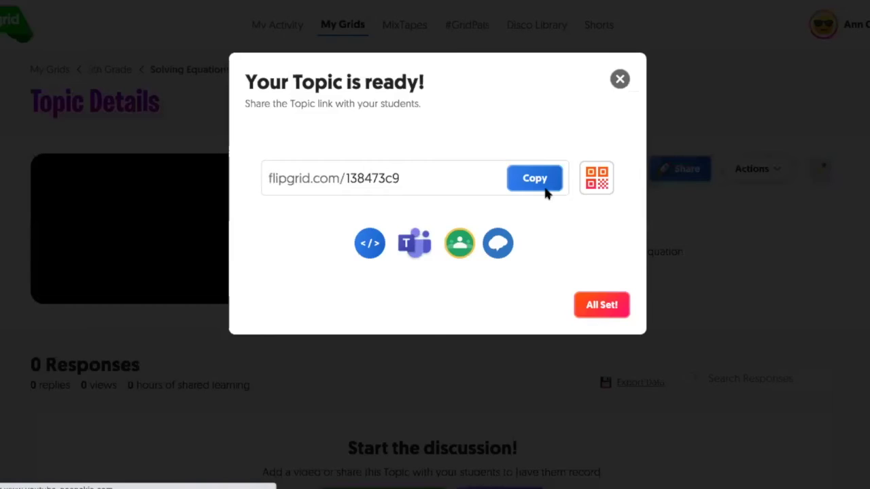
left_click(546, 190)
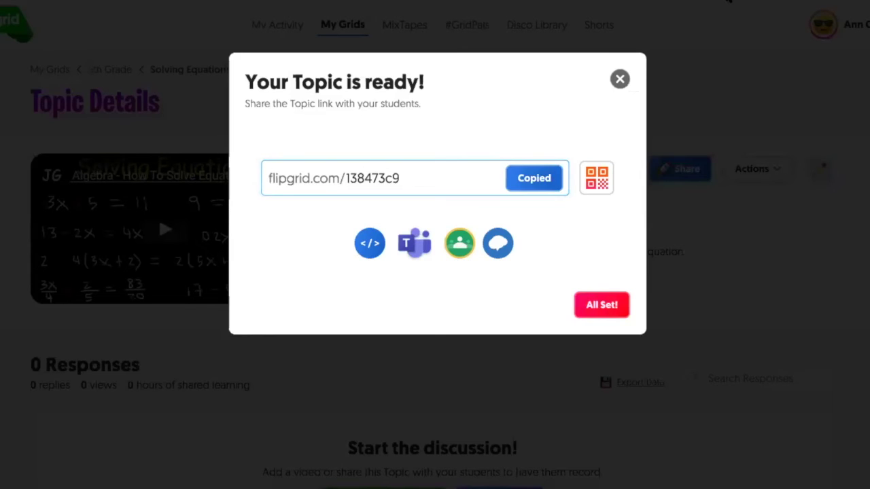
left_click(601, 304)
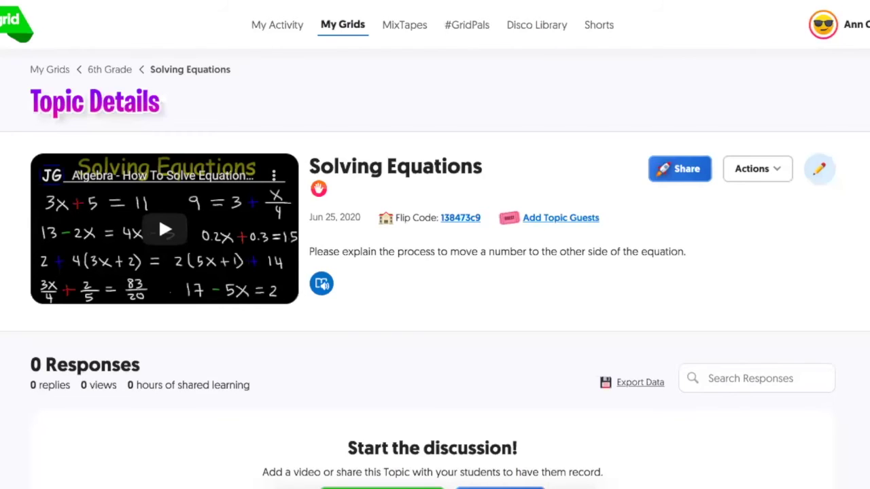
- Load the copied topic link in a new browser tab to reach the 6th Grade join page
key("ctrl+t")
key("ctrl+v")
key("Return")
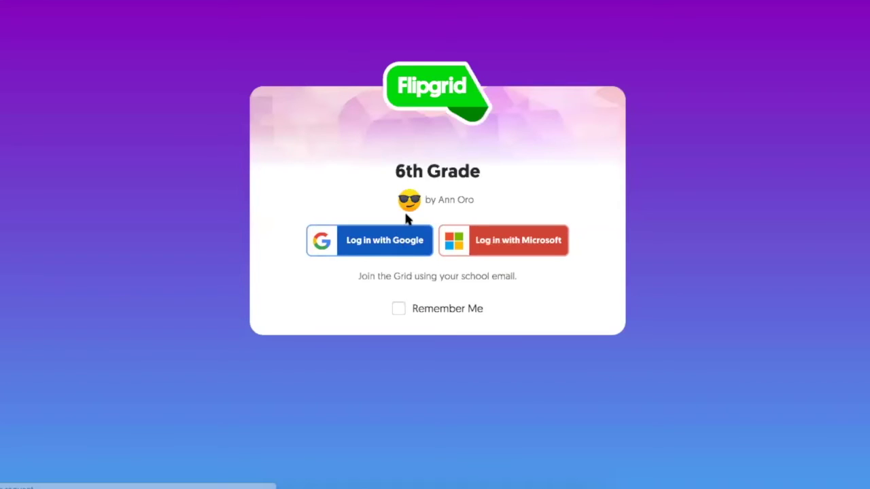
- Log in with Google and browse the student view's YouTube focus video, prompt and 0 responses
left_click(398, 238)
scroll(384, 168, "down", 3)
scroll(385, 171, "down", 2)
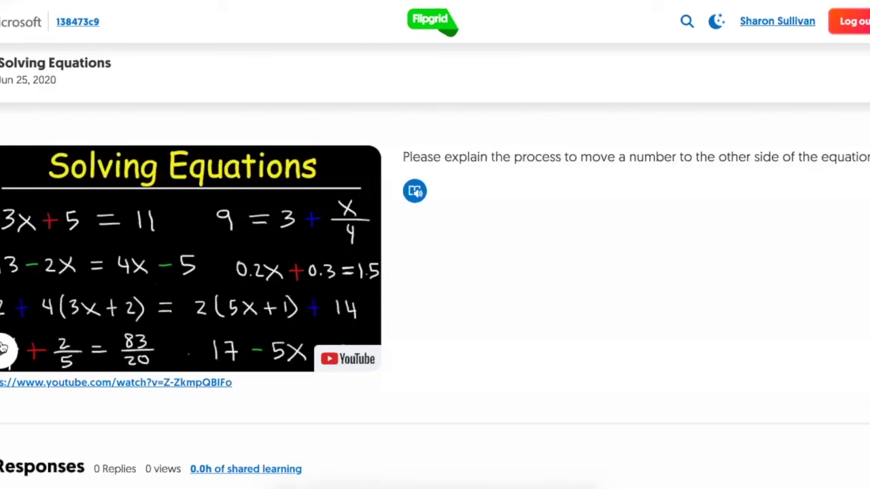
scroll(3, 347, "down", 2)
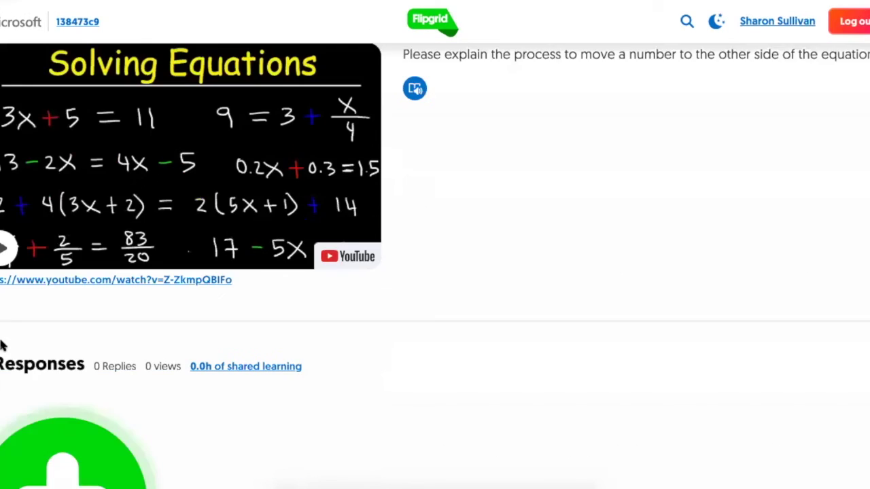
scroll(3, 347, "up", 1)
scroll(492, 97, "up", 1)
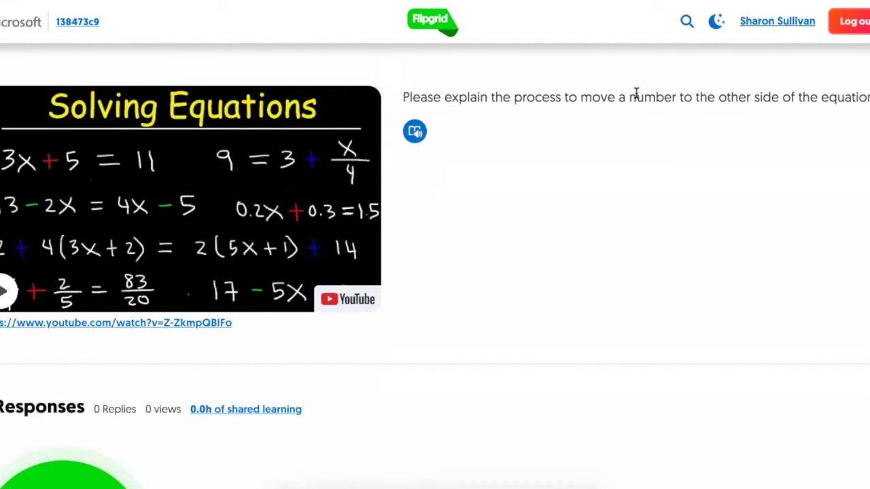
scroll(638, 98, "down", 1)
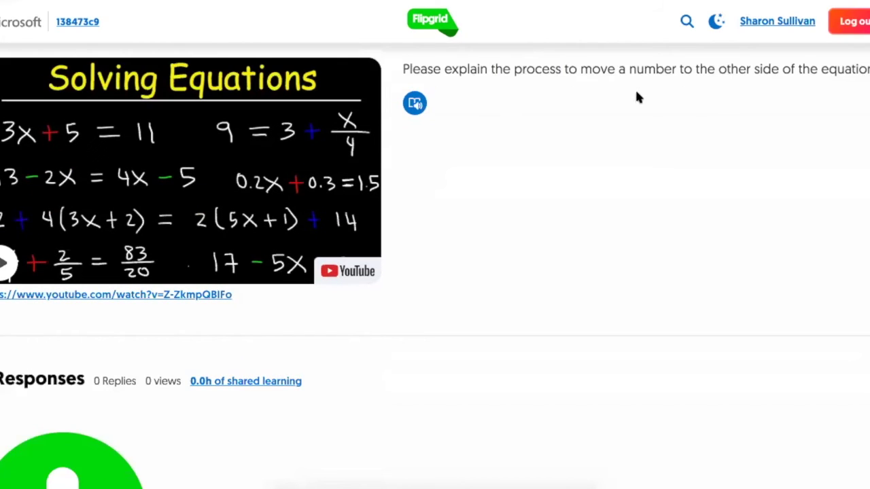
scroll(637, 97, "down", 2)
scroll(637, 97, "down", 2)
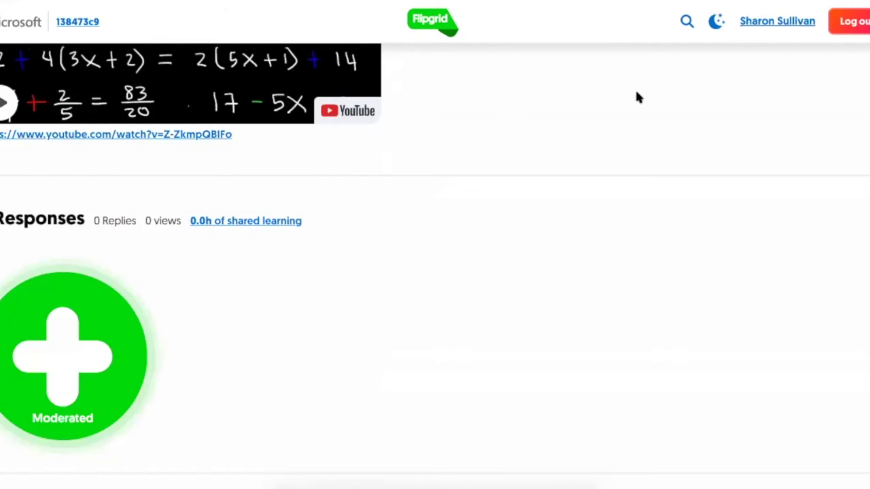
scroll(637, 97, "up", 5)
scroll(558, 25, "up", 1)
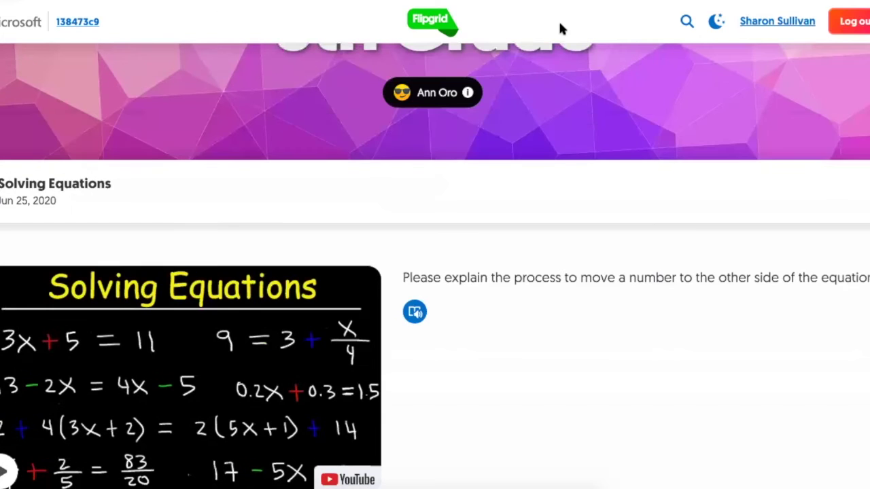